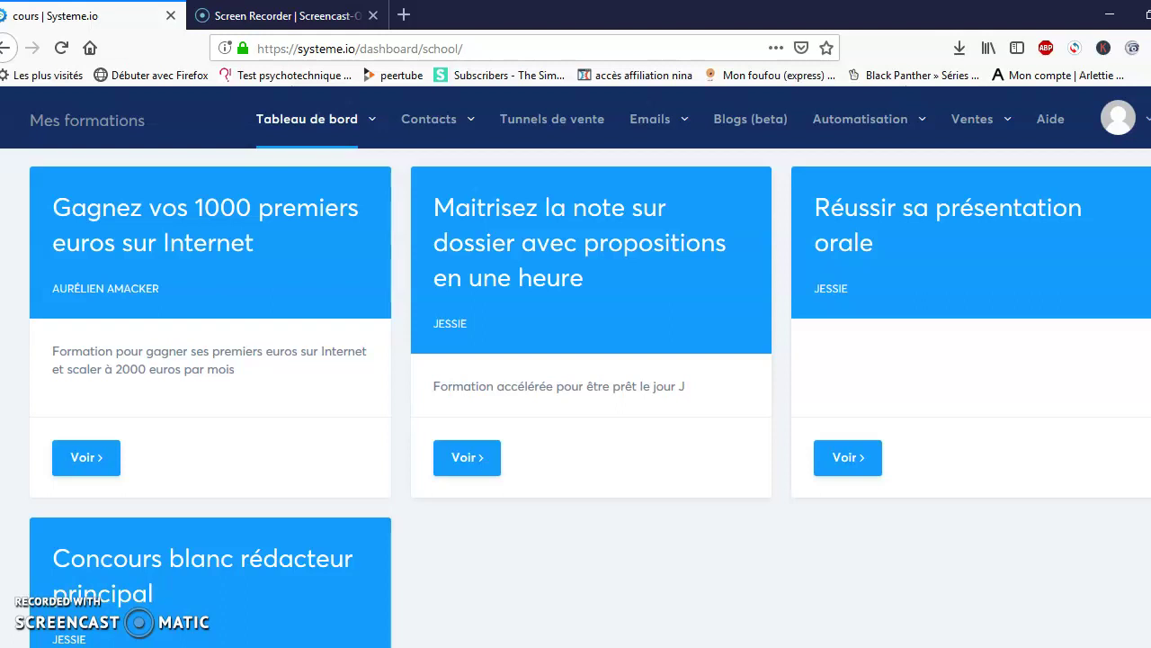
# Step: Open the list of managed courses (Mes formations) under sales and dismiss the support chat pop-up
pyautogui.moveTo(961, 124)
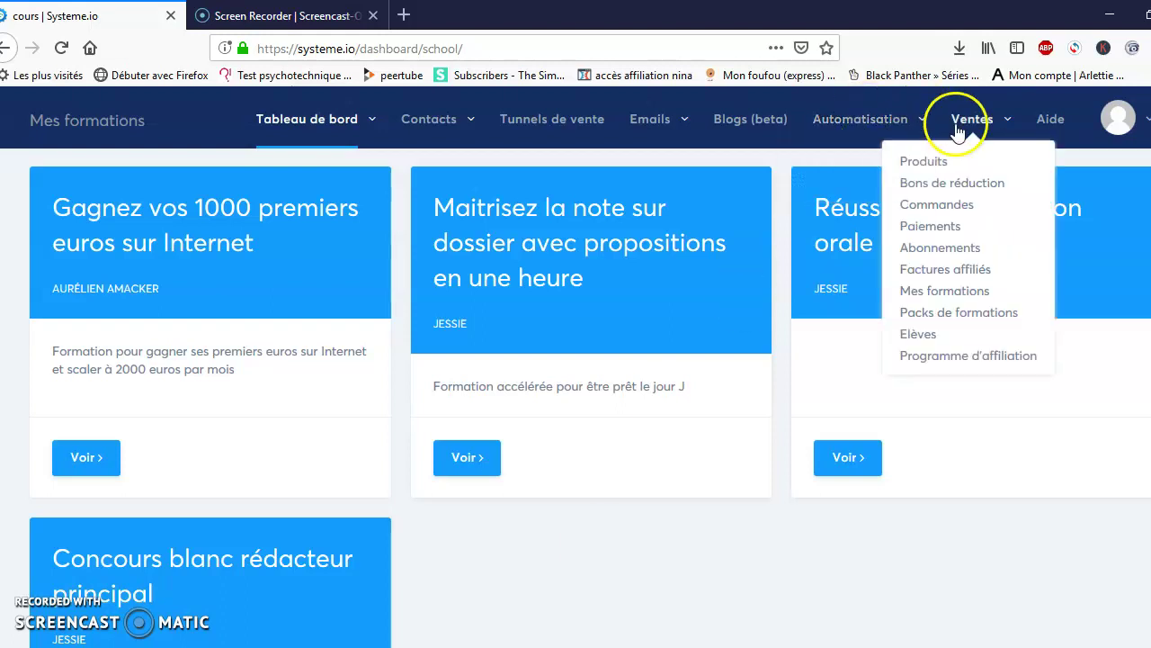
pyautogui.click(955, 297)
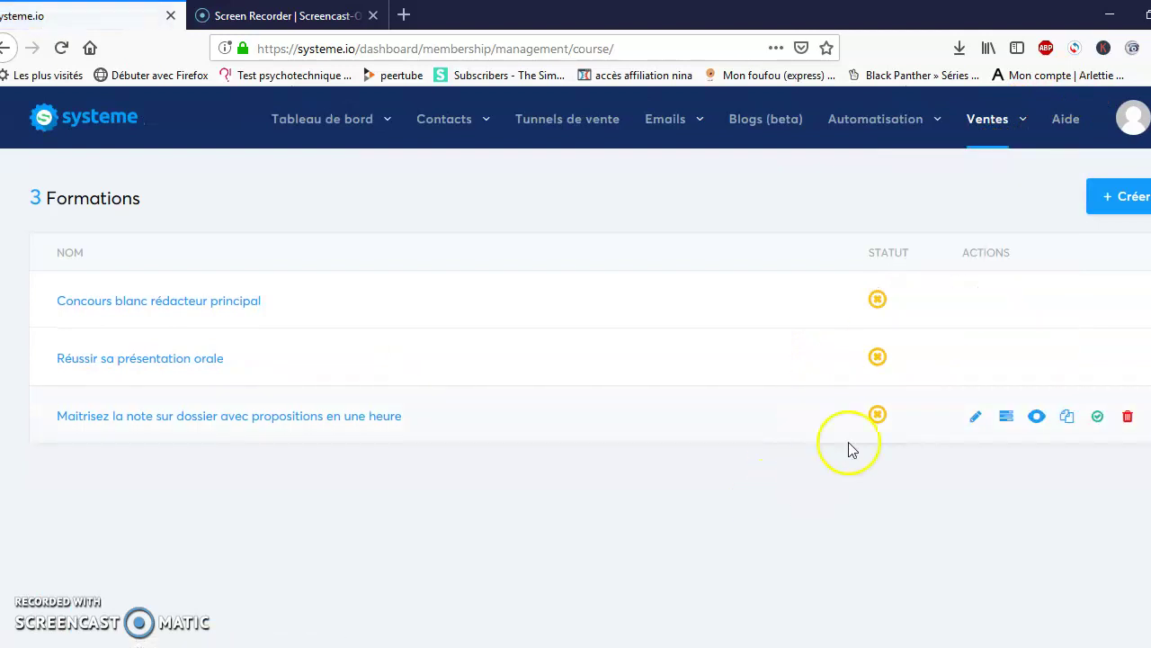
pyautogui.click(1120, 207)
pyautogui.click(940, 534)
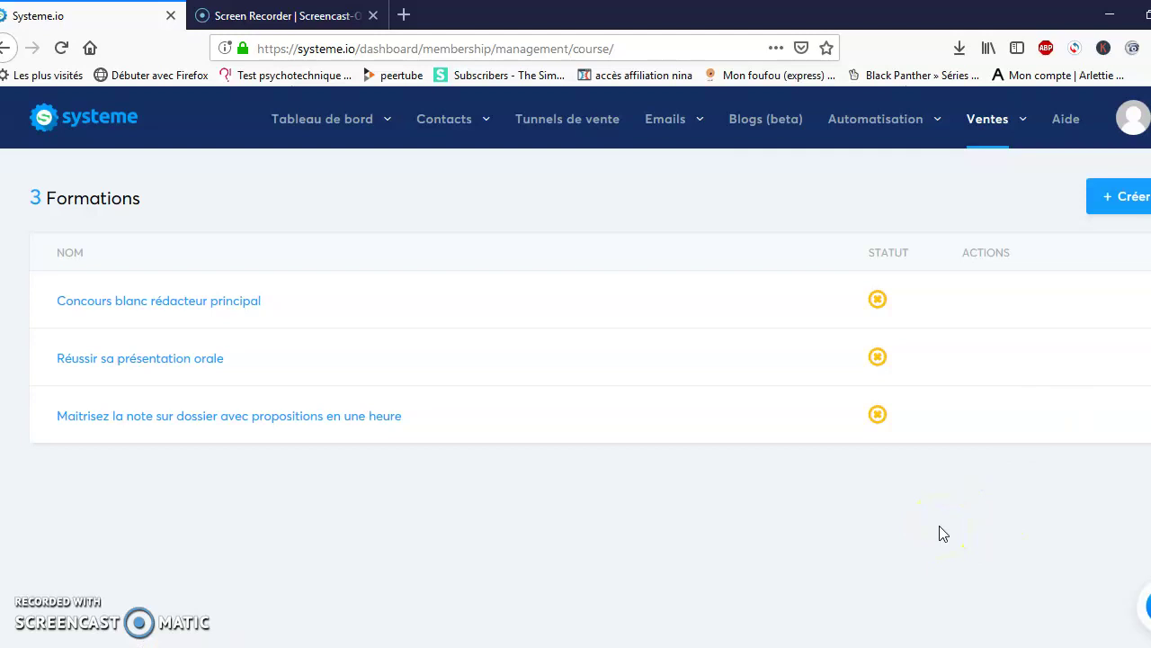
pyautogui.click(941, 534)
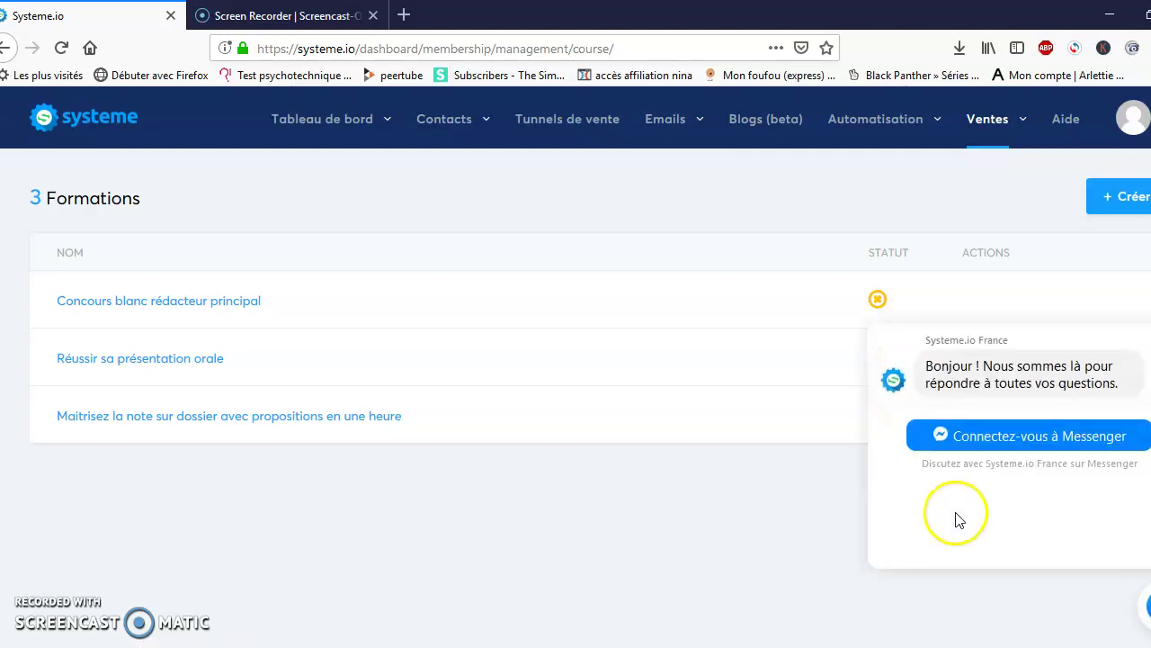
pyautogui.click(1150, 340)
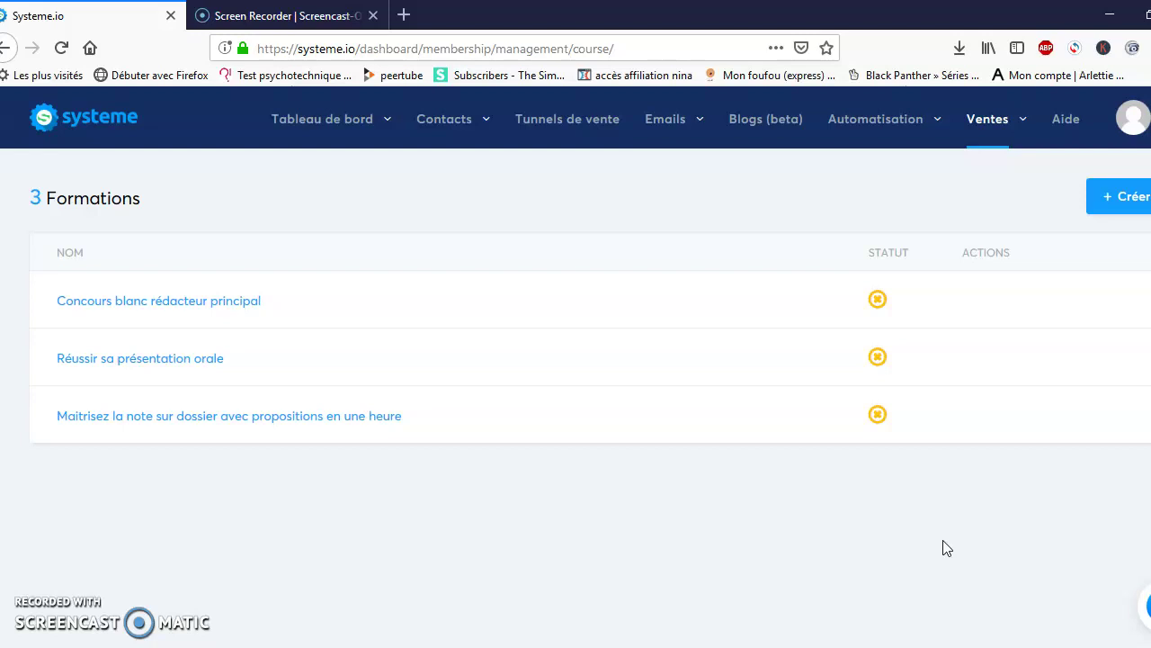
# Step: Create a sales funnel named "abonnement formation note sur dossier" of type "Vendez vos produits"
pyautogui.click(573, 133)
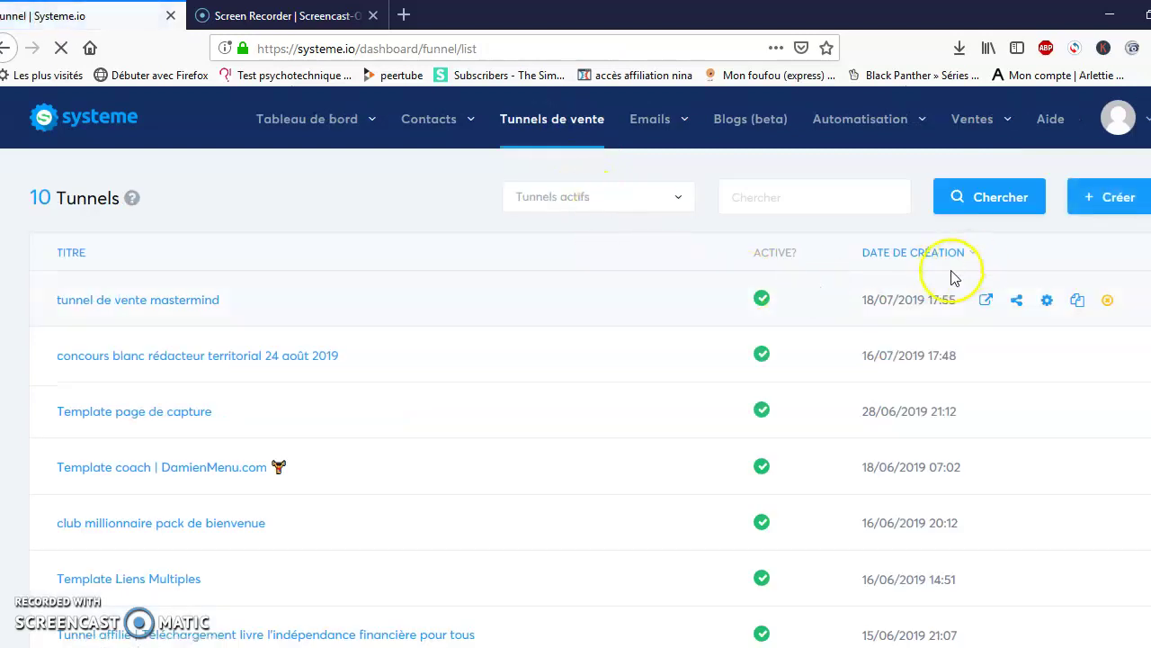
pyautogui.click(1115, 197)
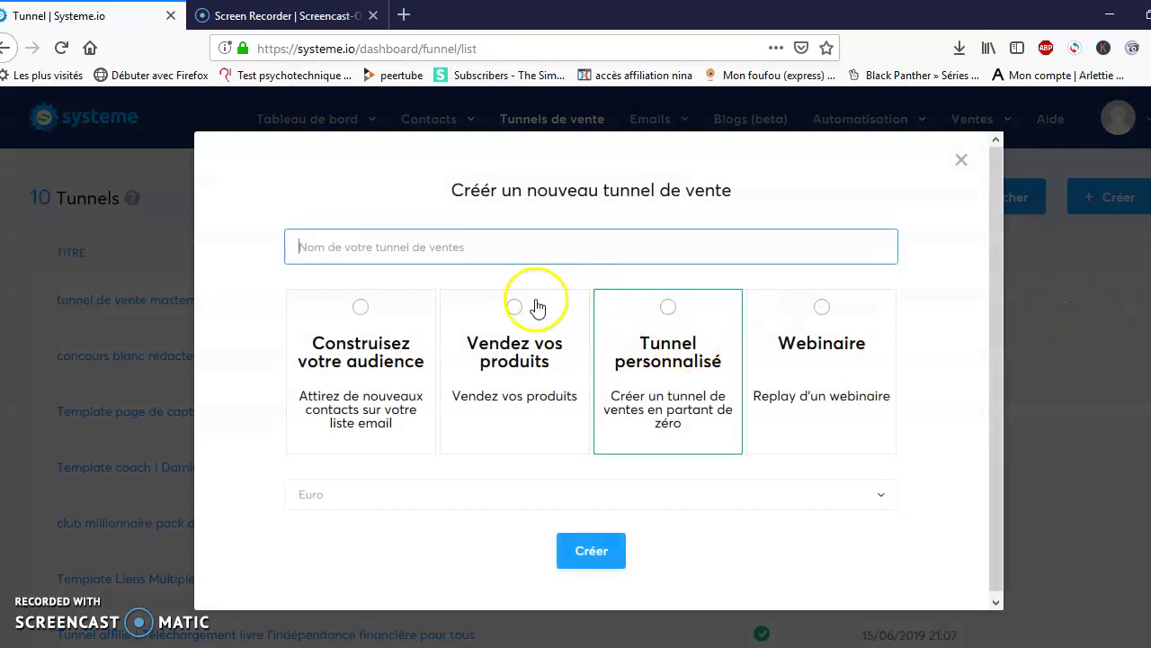
pyautogui.click(537, 307)
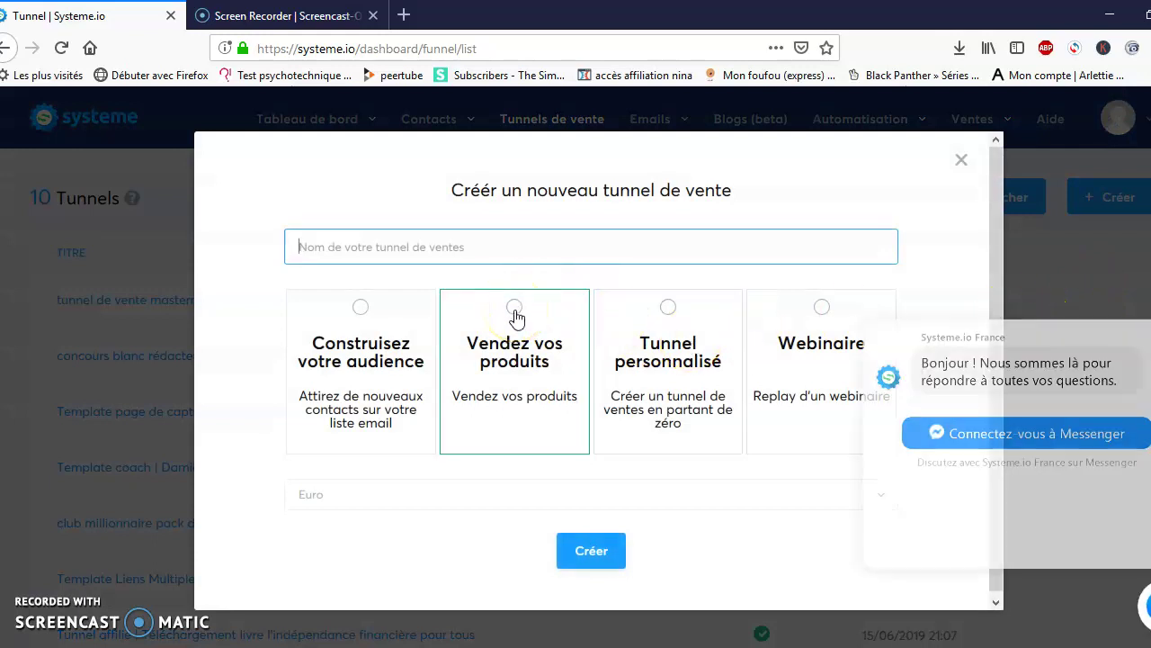
pyautogui.click(514, 311)
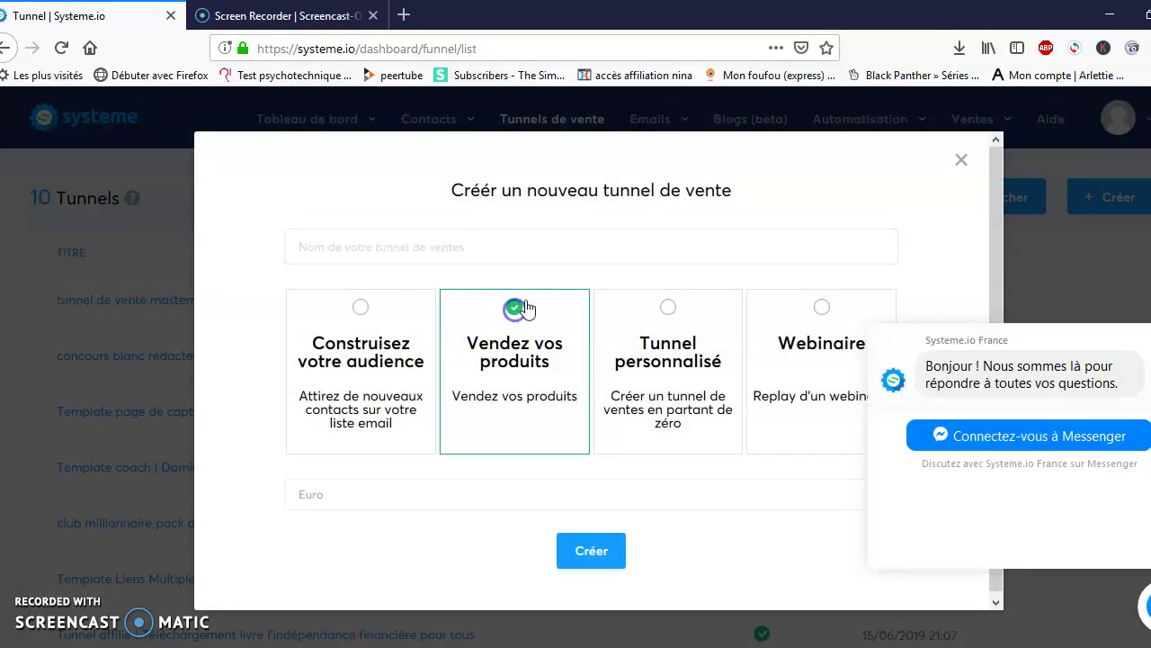
pyautogui.write('abo')
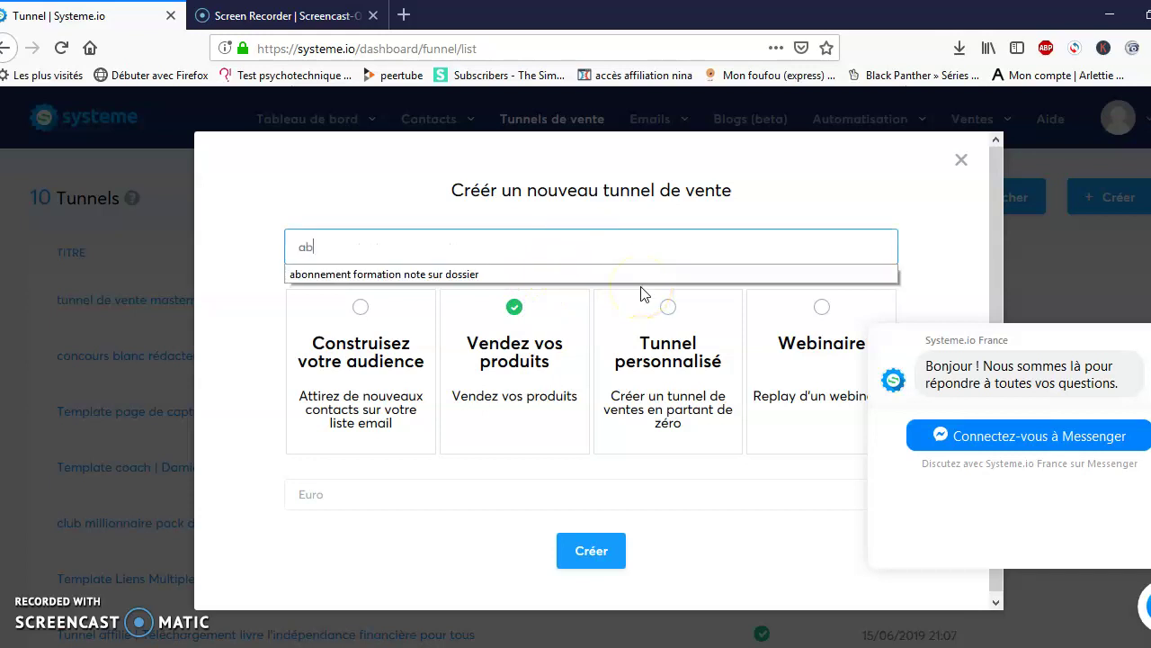
pyautogui.click(517, 274)
pyautogui.click(578, 550)
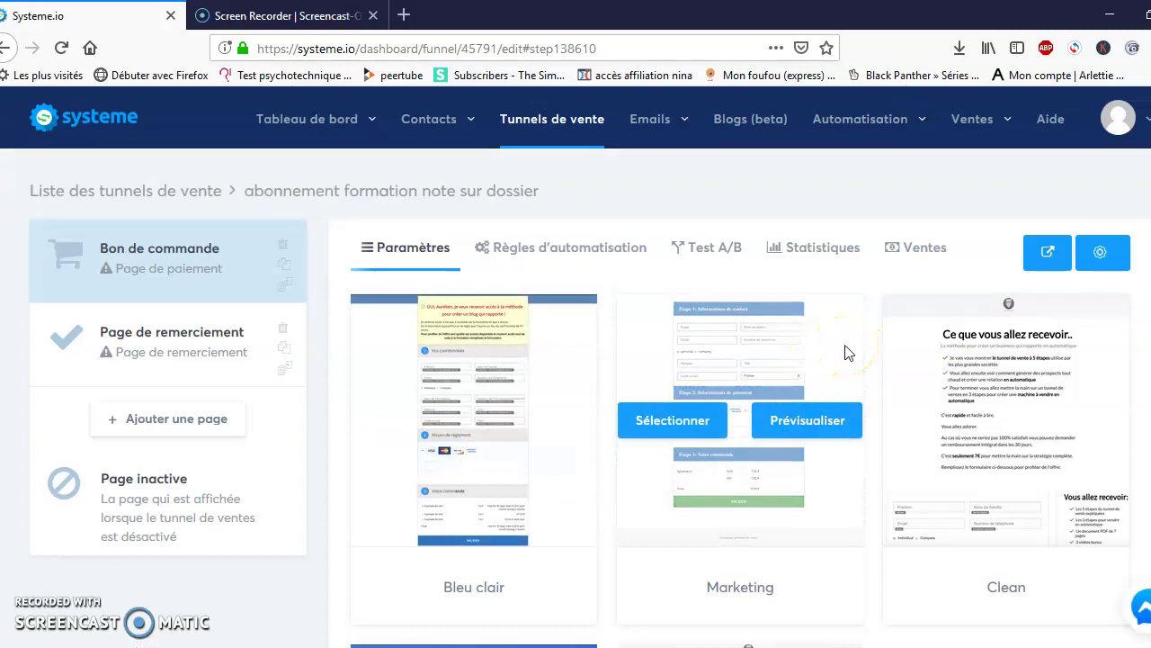
# Step: Select the Marketing template for the funnel's order form page (Bon de commande)
pyautogui.scroll(-2, 845, 351)
pyautogui.click(790, 376)
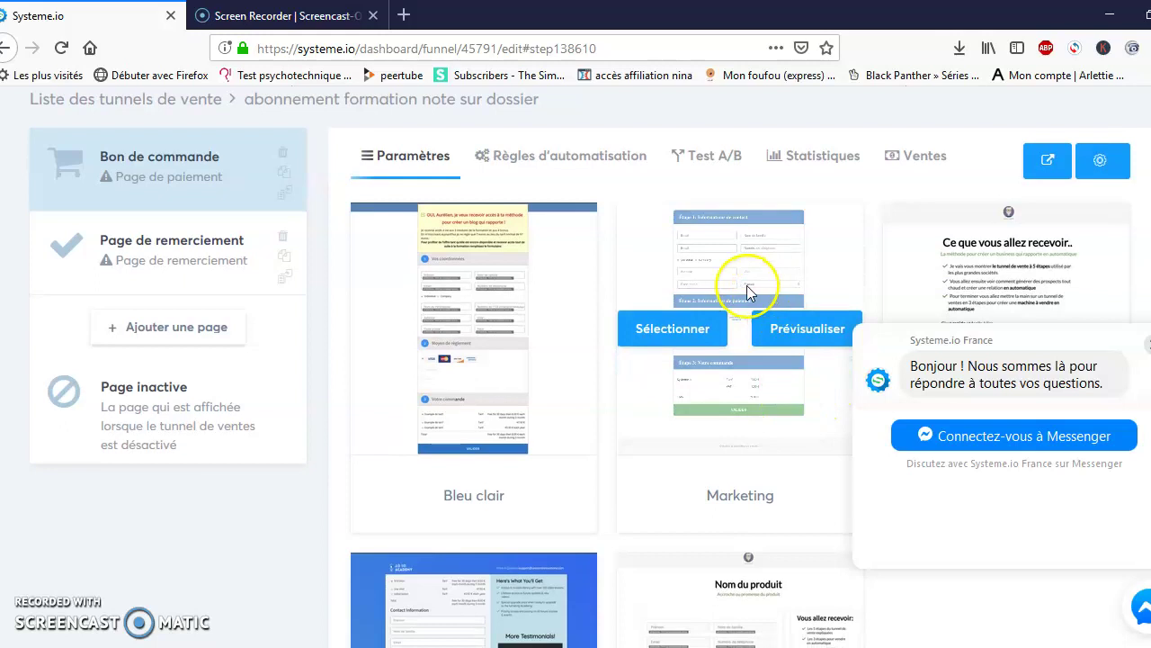
pyautogui.click(686, 331)
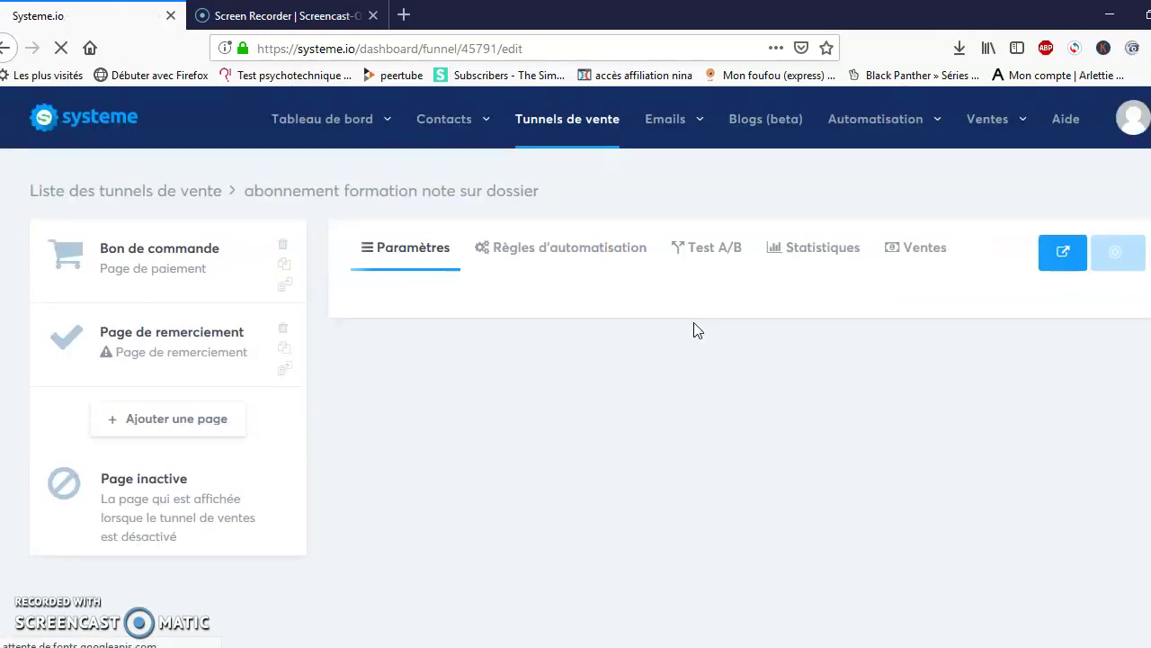
pyautogui.click(715, 342)
# Step: Add a Formation resource to the order form with the course "Maitrisez la note sur dossier avec propositions en une heure" and access type "Accès total"
pyautogui.scroll(-5, 714, 341)
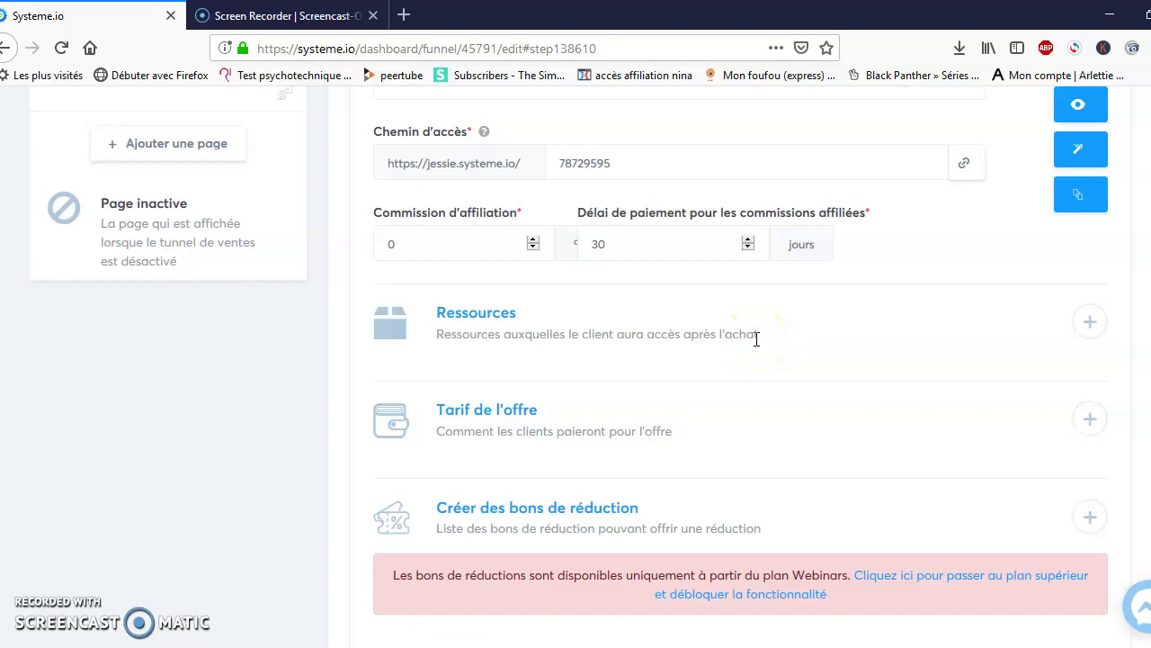
pyautogui.click(1090, 322)
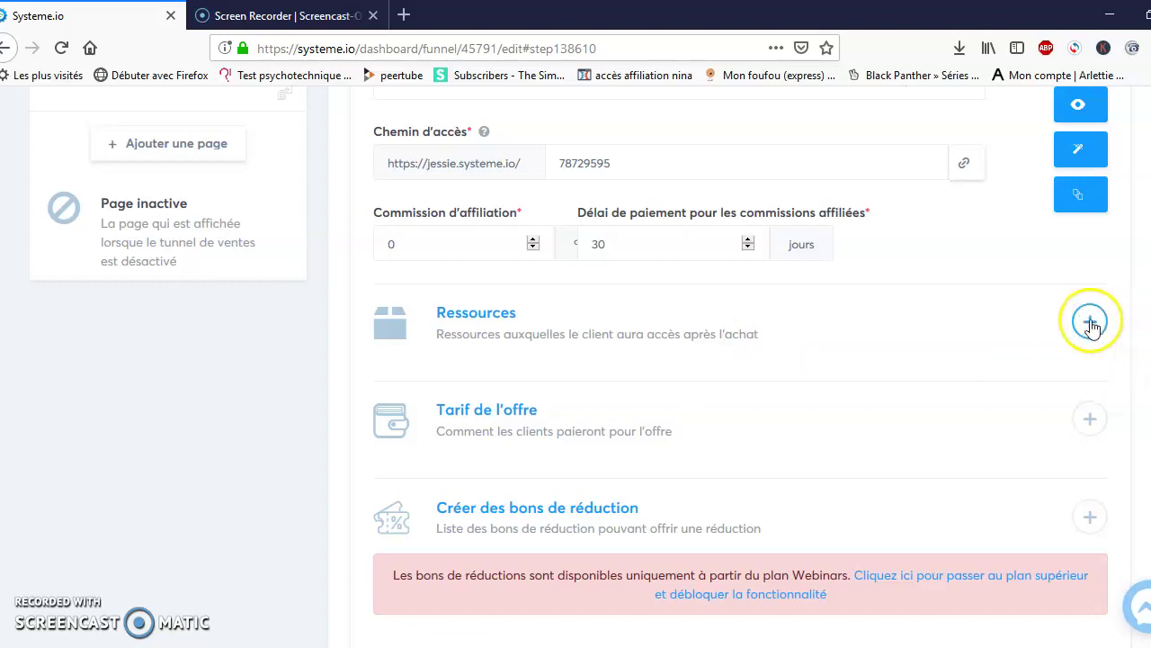
pyautogui.click(1090, 322)
pyautogui.click(949, 388)
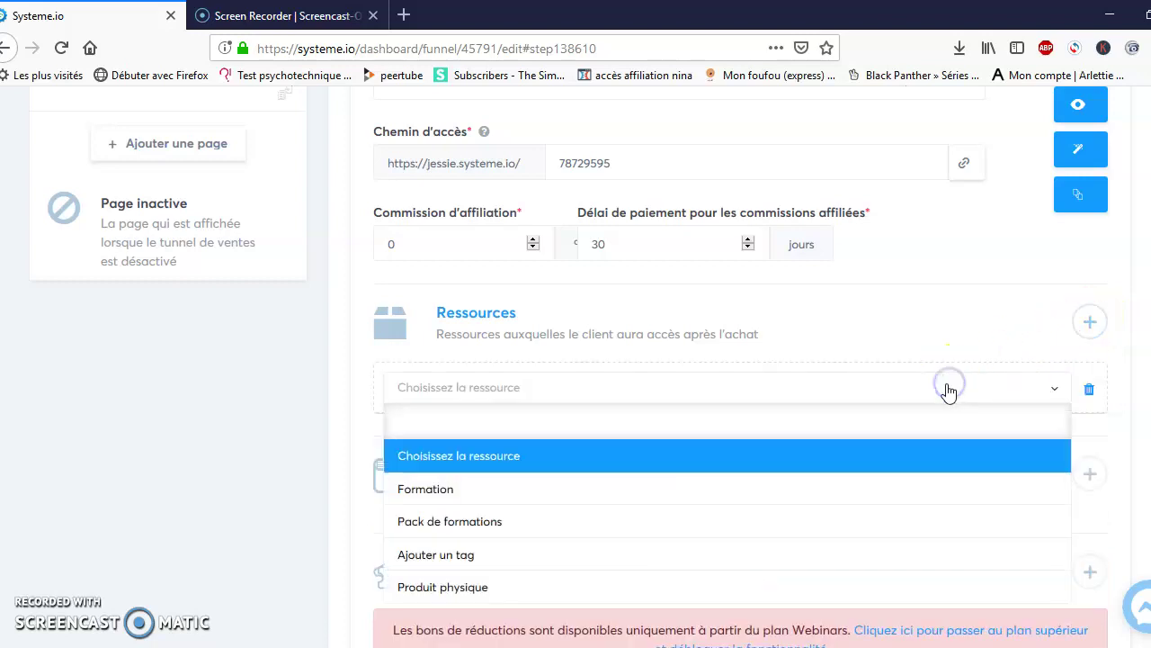
pyautogui.click(761, 481)
pyautogui.scroll(-2, 823, 396)
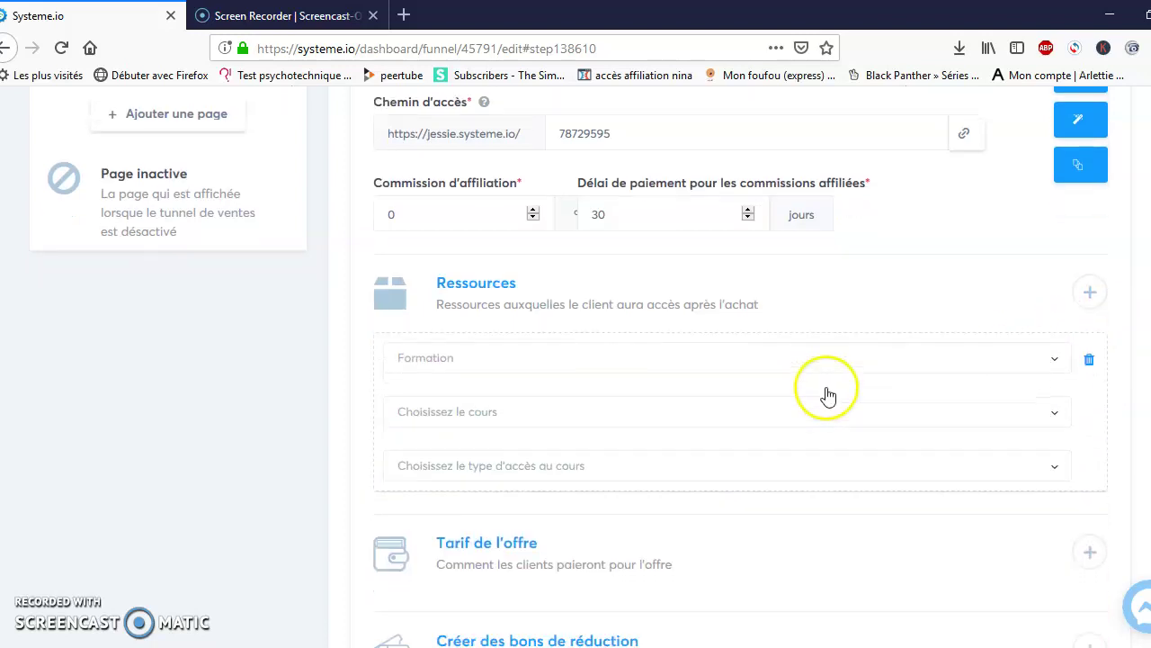
pyautogui.click(841, 351)
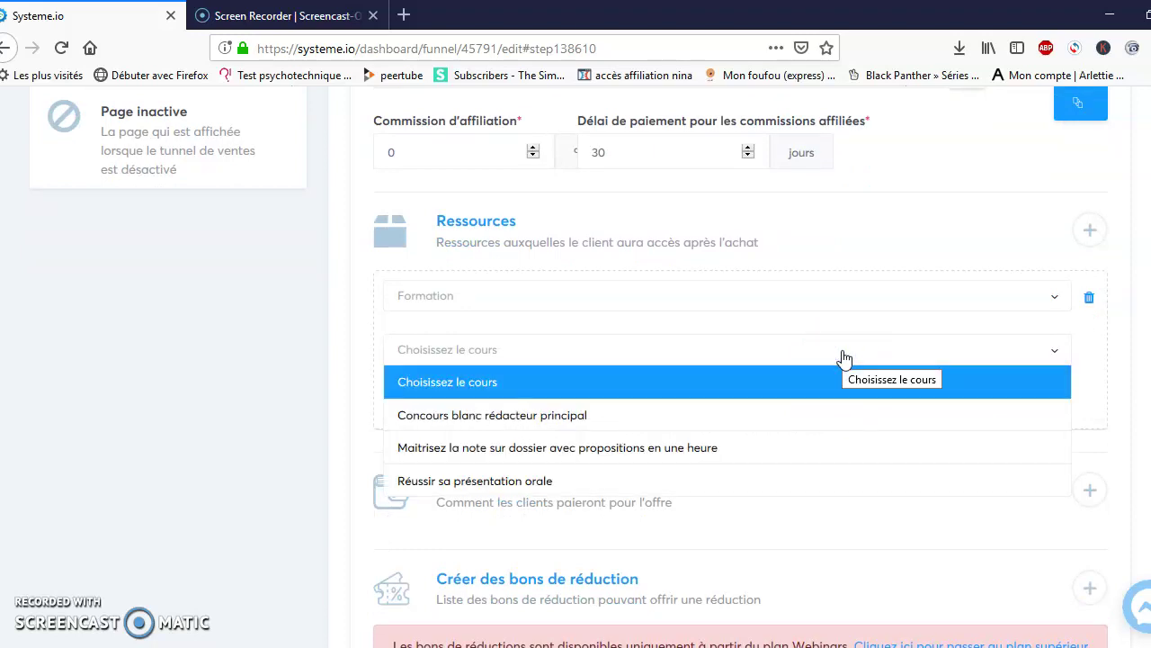
pyautogui.click(770, 445)
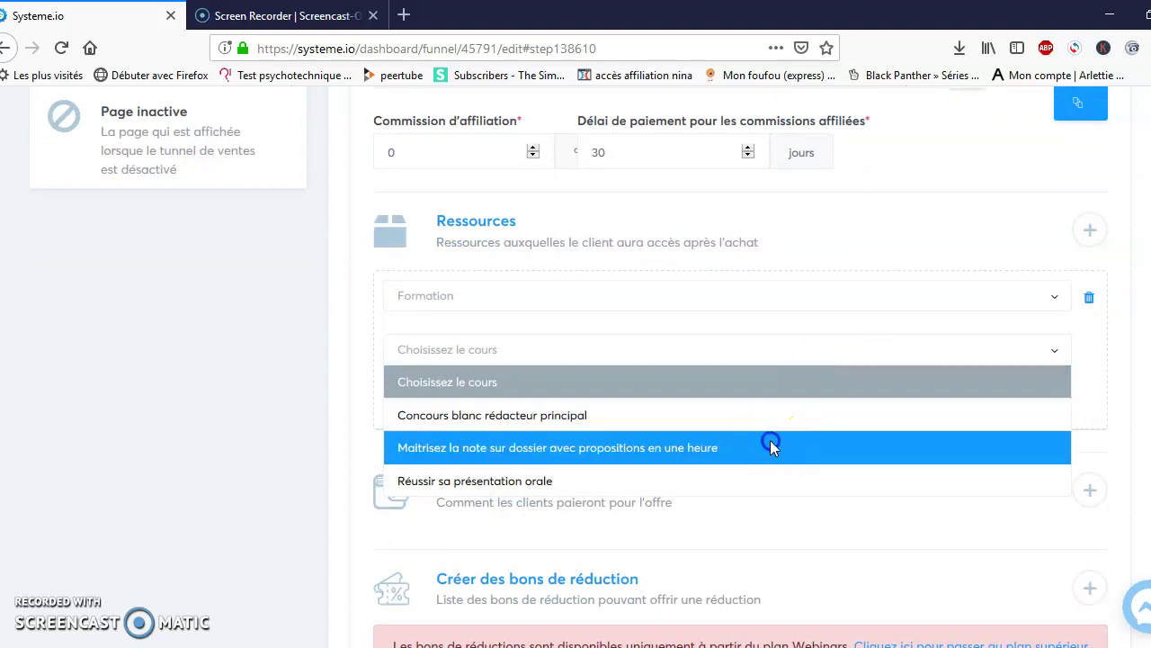
pyautogui.click(869, 407)
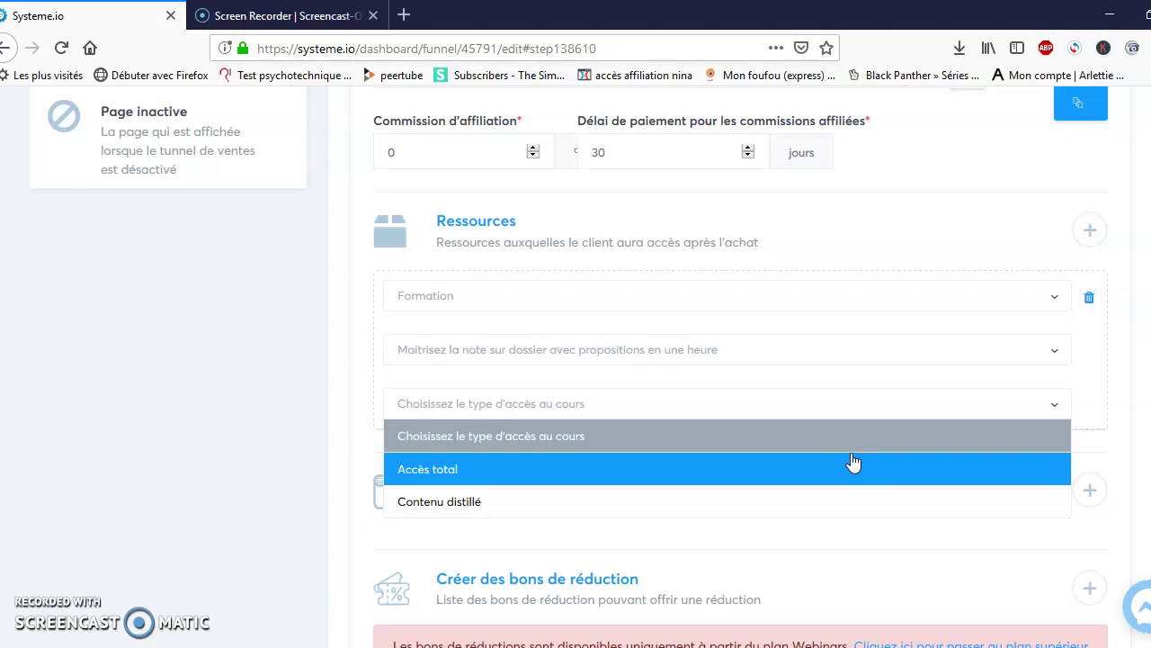
pyautogui.click(853, 468)
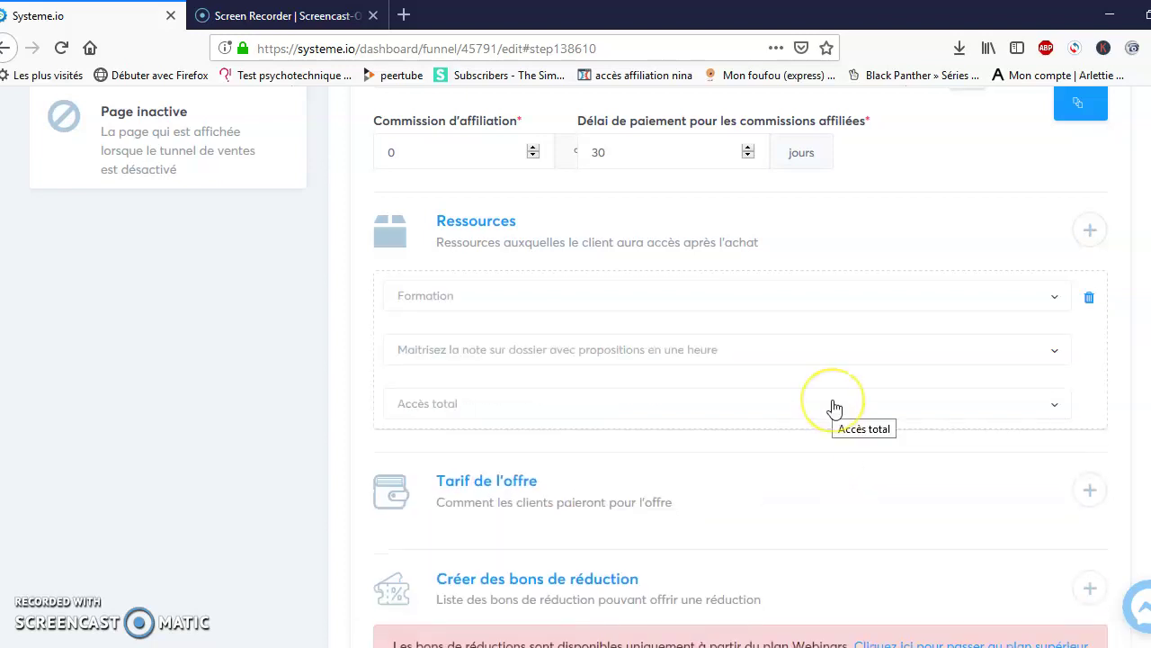
# Step: Try to assign the existing Abonnement price "abonnement" at 7.00 EUR to the offer
pyautogui.scroll(-2, 836, 400)
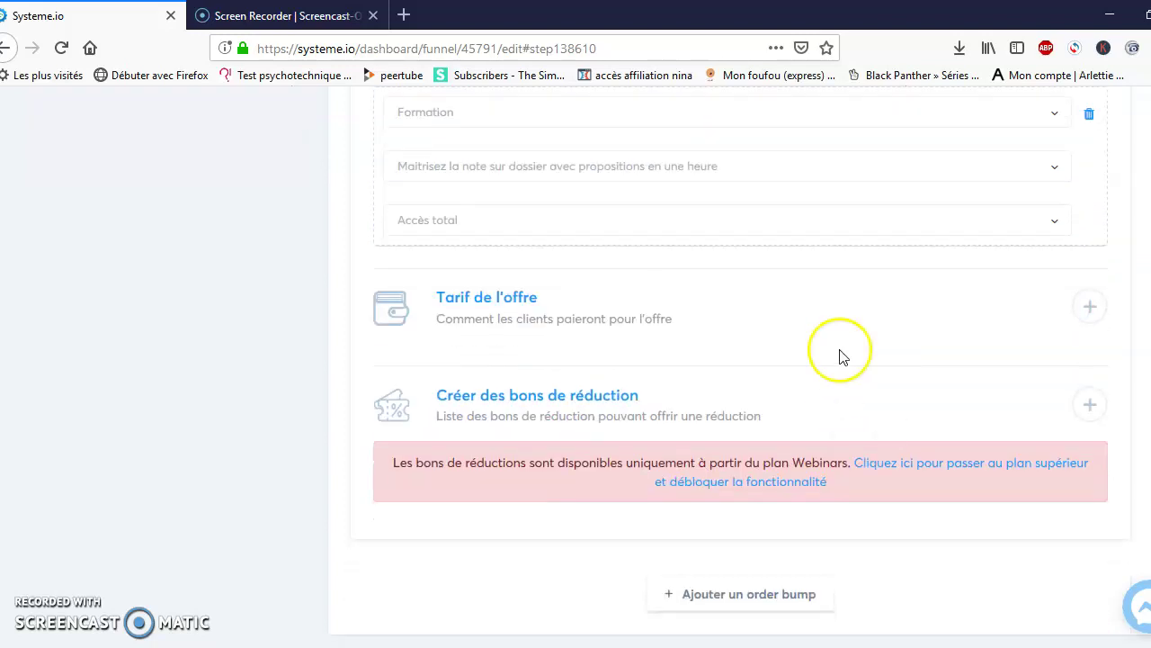
pyautogui.click(1090, 307)
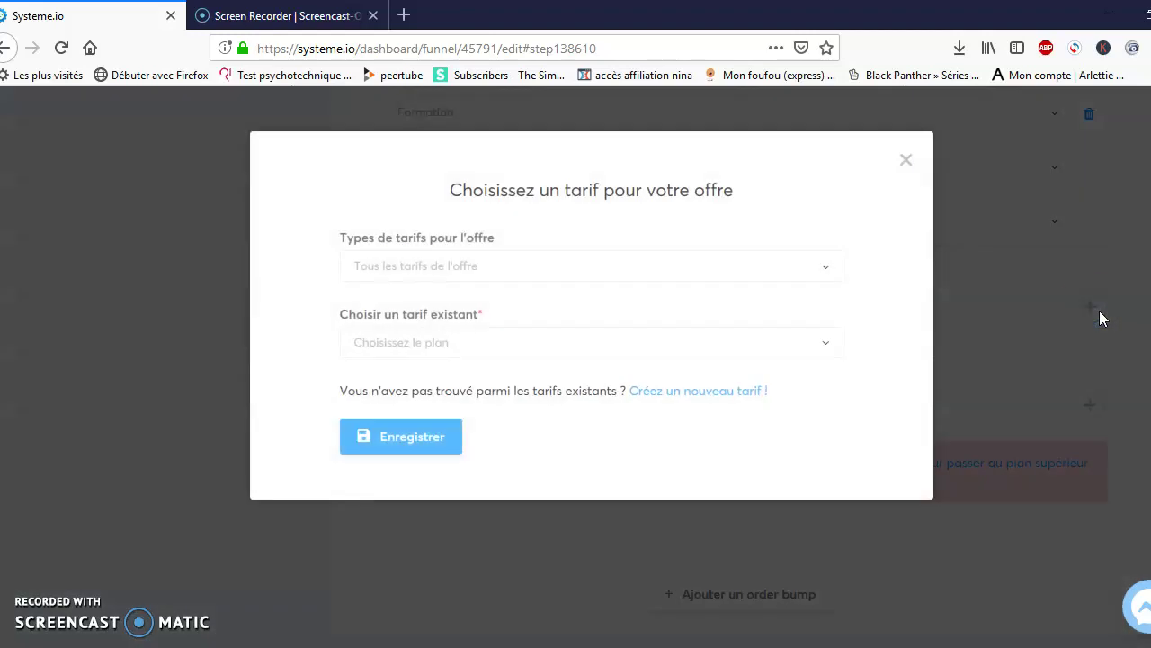
pyautogui.click(743, 268)
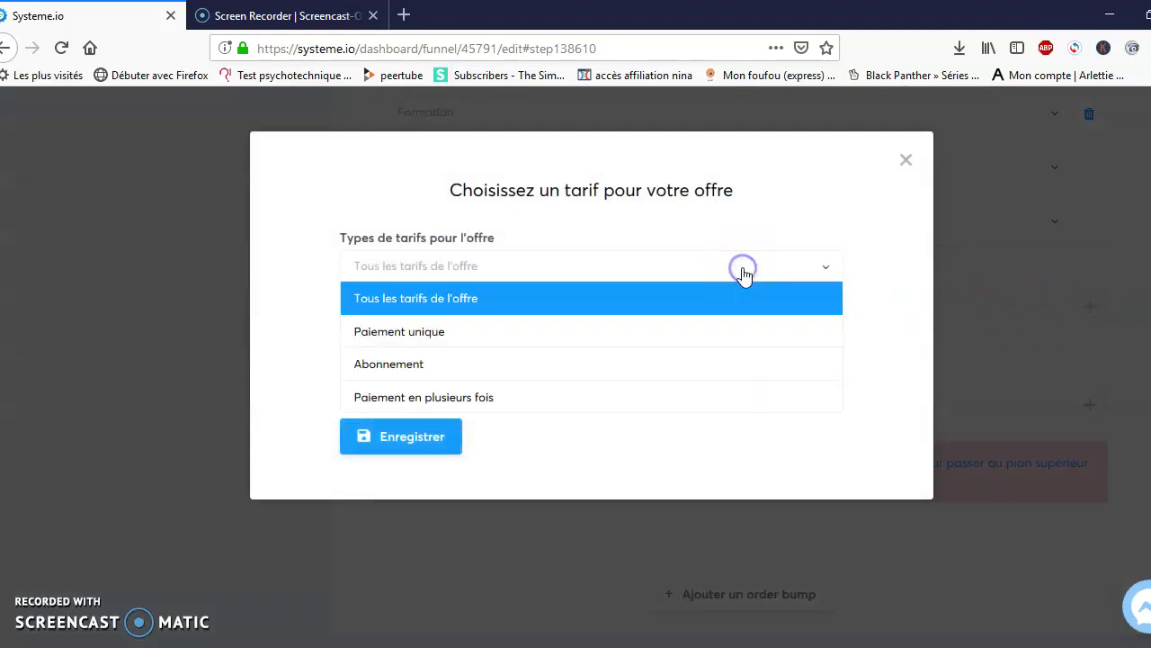
pyautogui.click(726, 356)
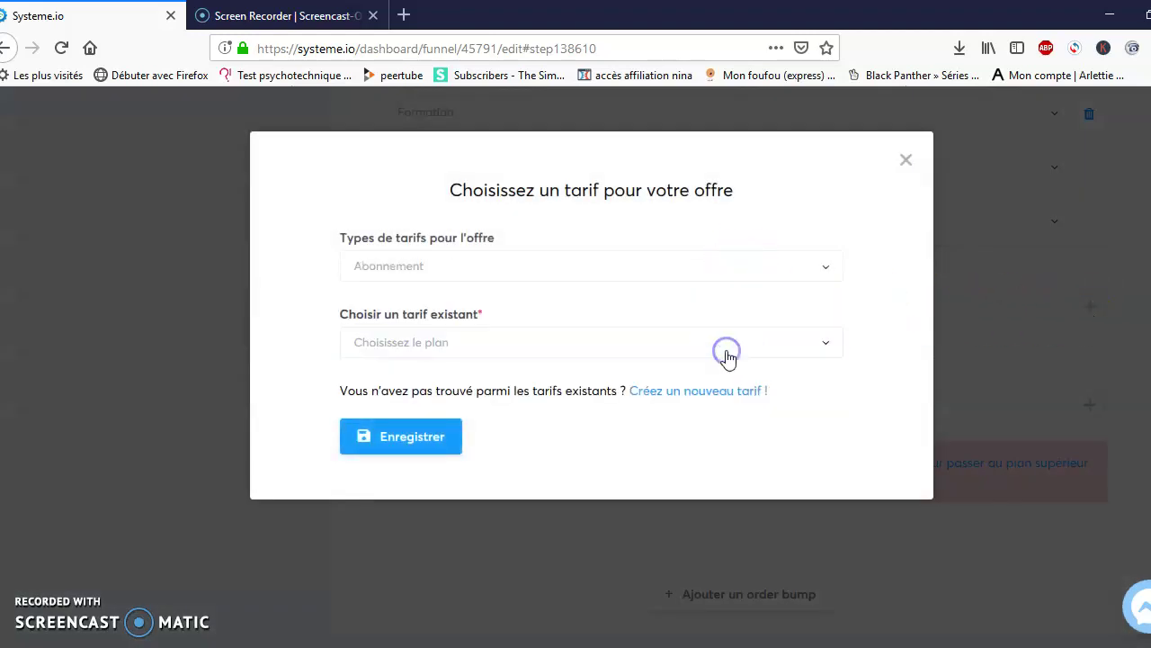
pyautogui.click(731, 343)
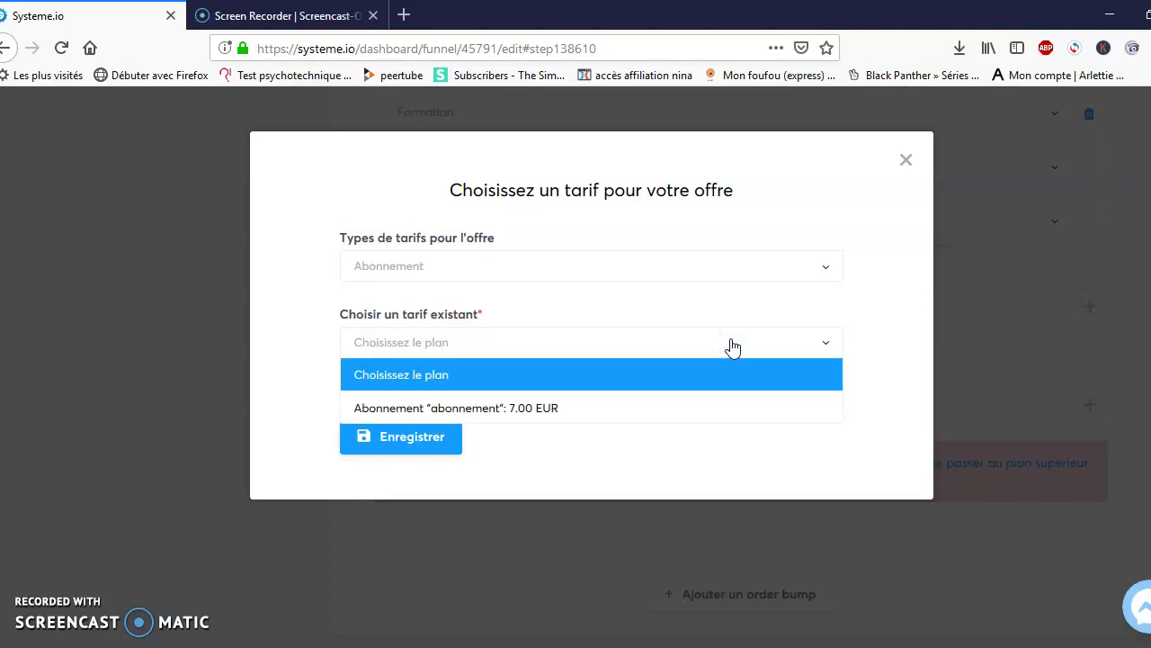
pyautogui.click(720, 380)
pyautogui.click(704, 405)
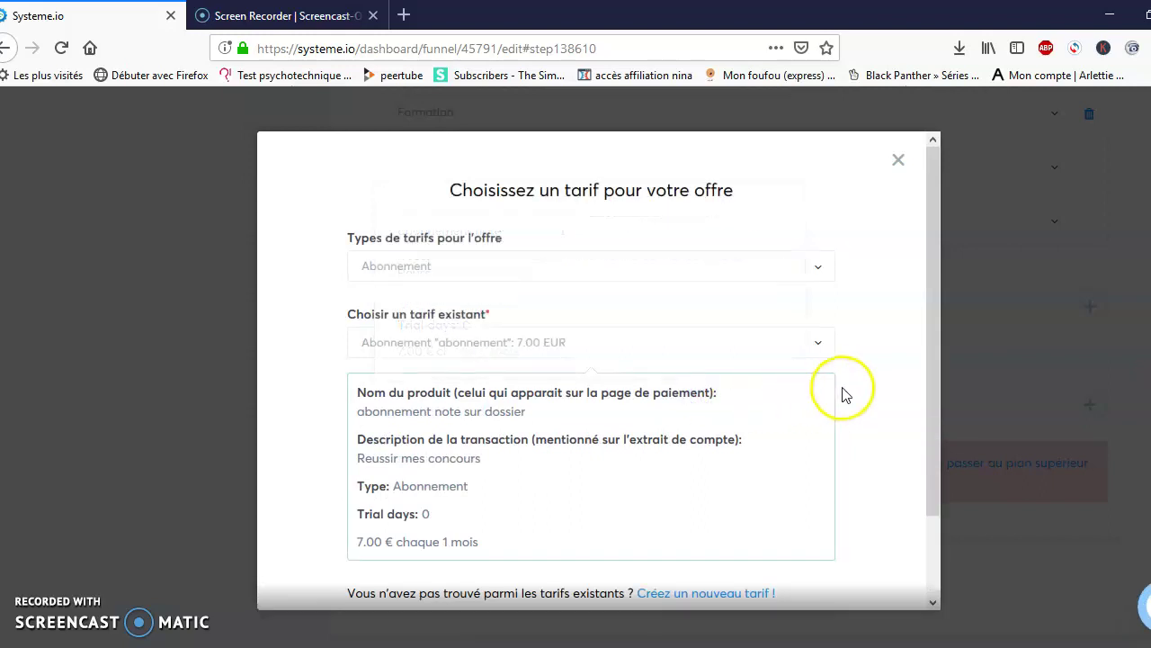
pyautogui.scroll(-2, 843, 394)
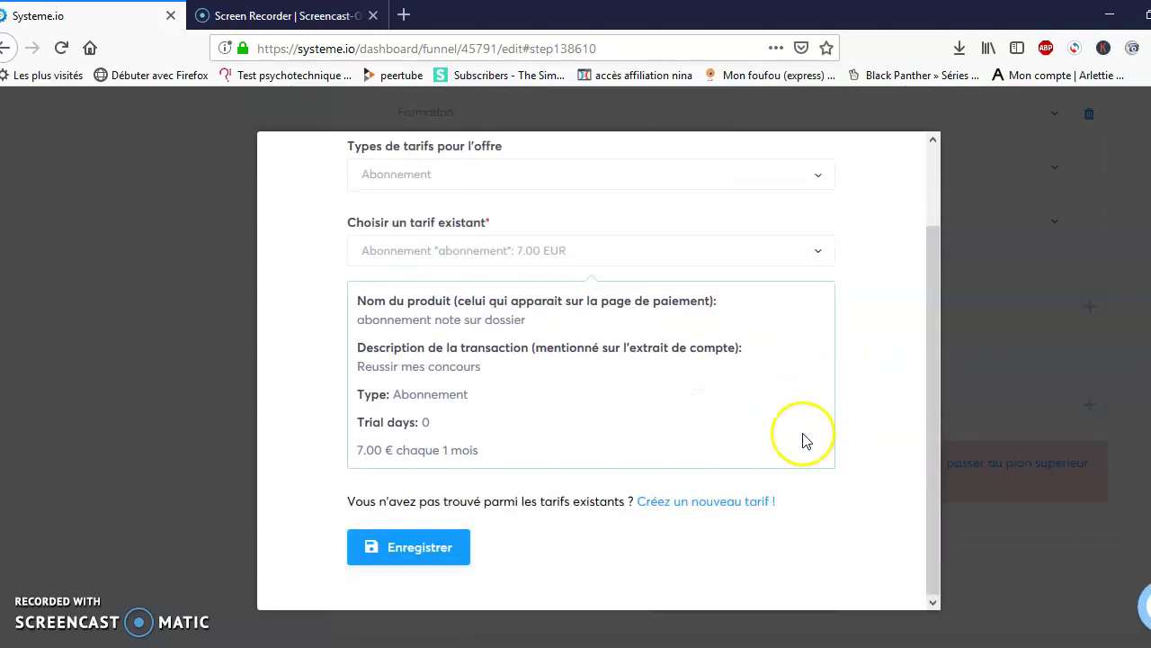
# Step: Examine the new offer price form and its payment types, and close it without saving
pyautogui.click(738, 502)
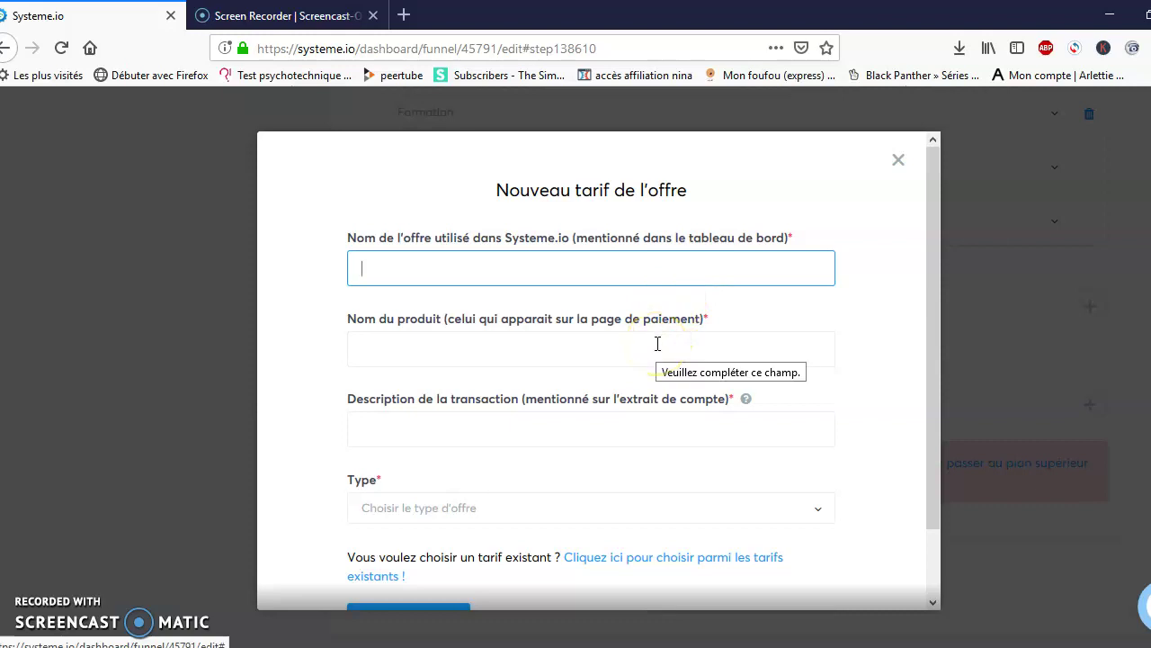
pyautogui.scroll(-2, 657, 344)
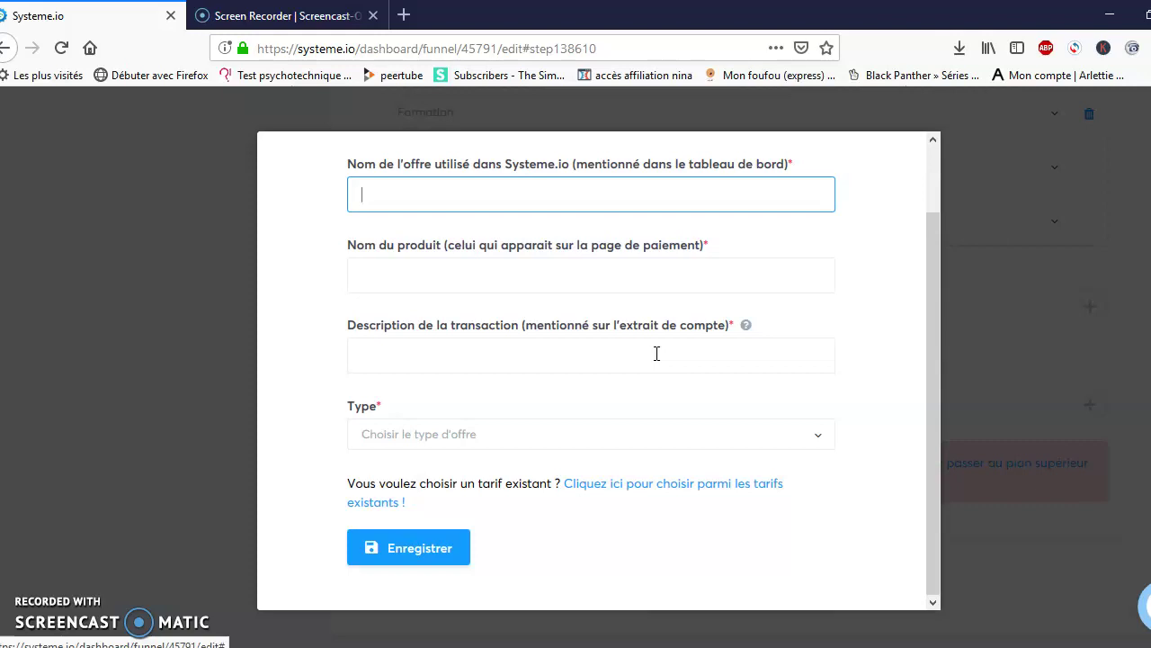
pyautogui.click(670, 439)
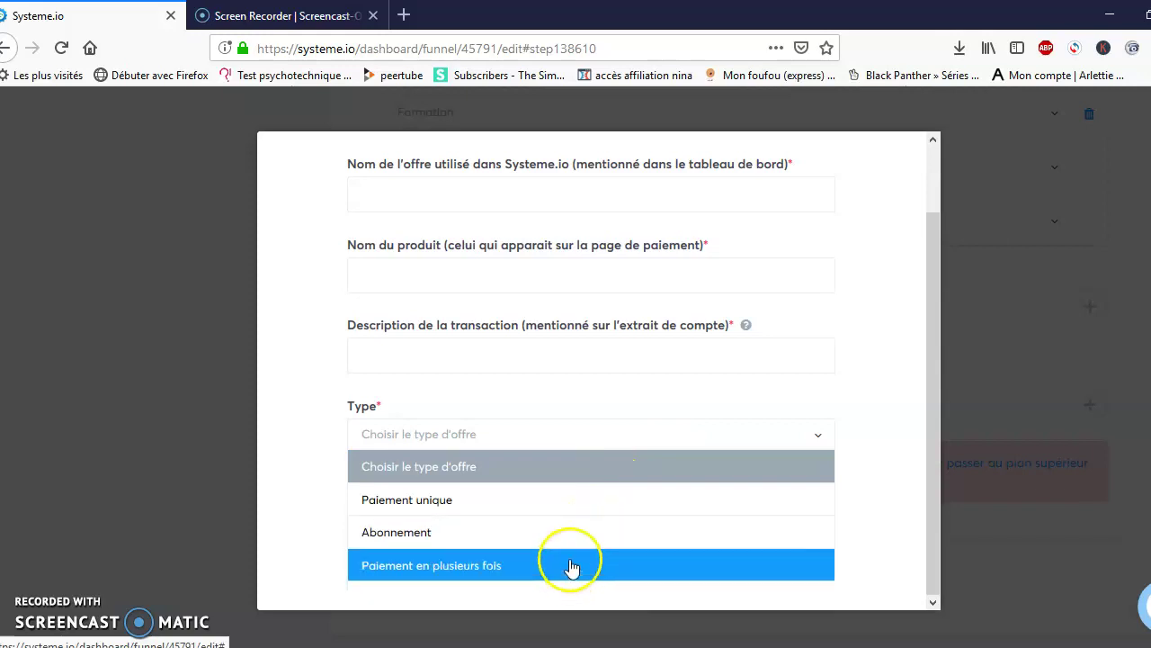
pyautogui.click(904, 383)
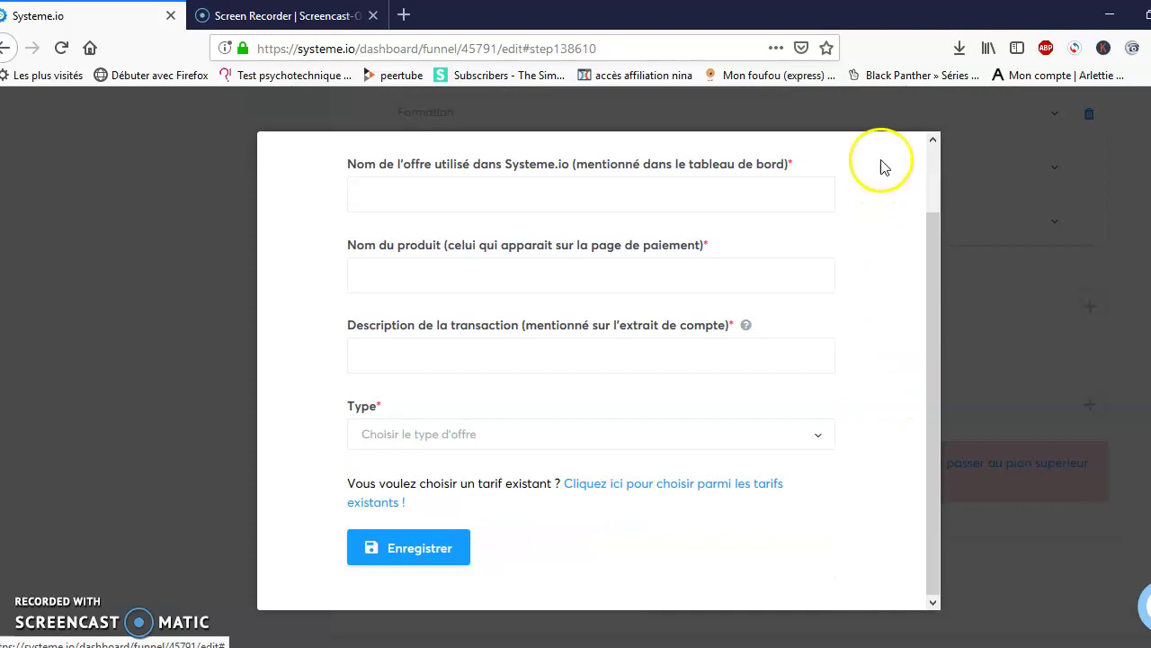
pyautogui.click(951, 220)
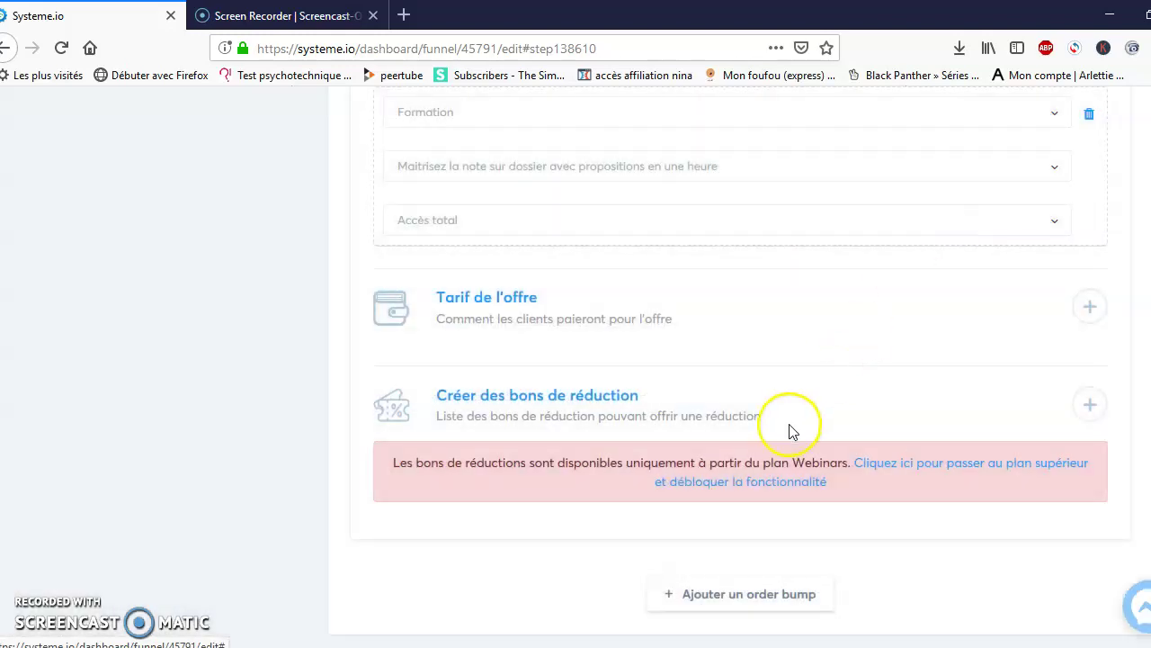
# Step: Assign the existing Abonnement price "abonnement" at 7.00 EUR to the offer on the order form
pyautogui.scroll(1, 760, 353)
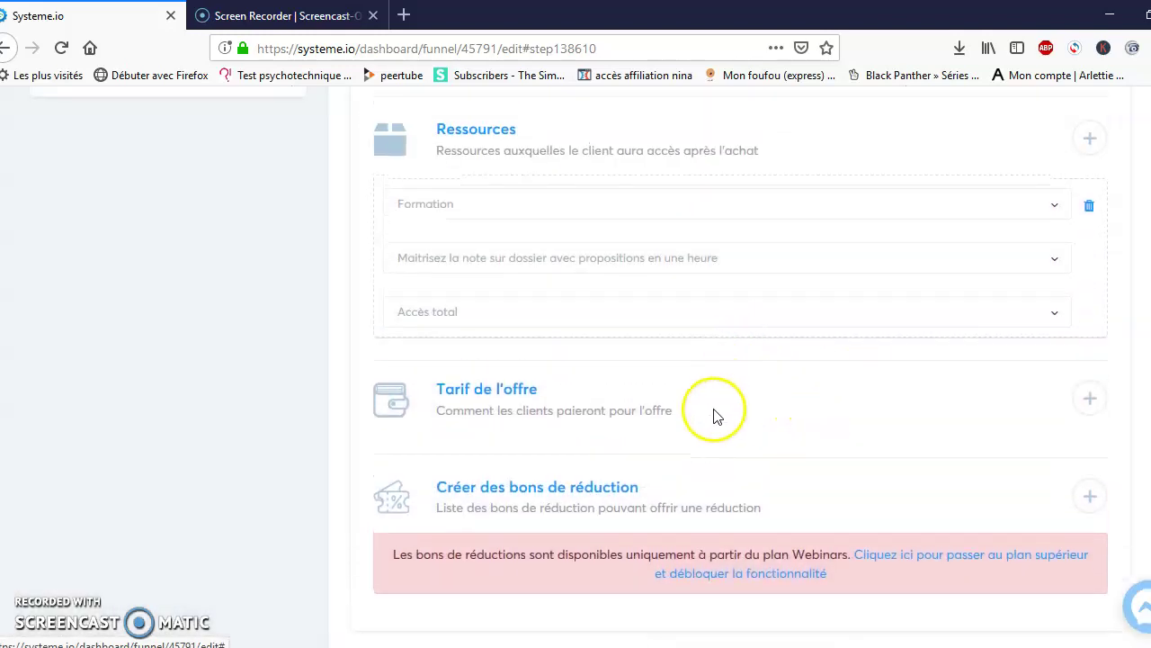
pyautogui.click(1087, 394)
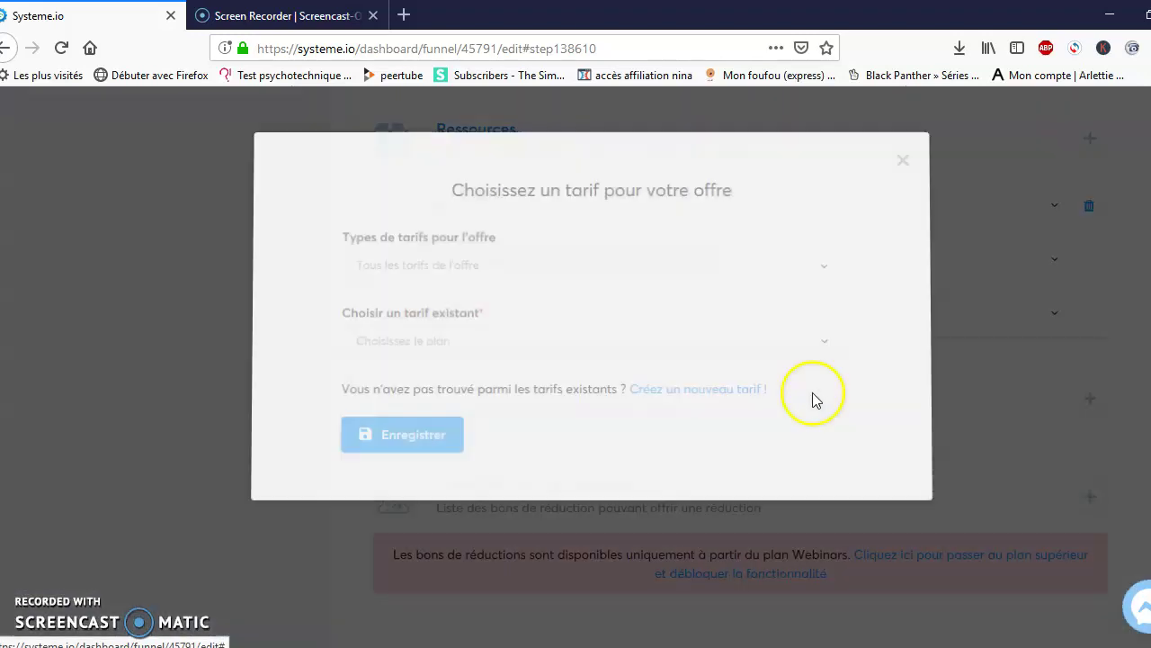
pyautogui.click(653, 268)
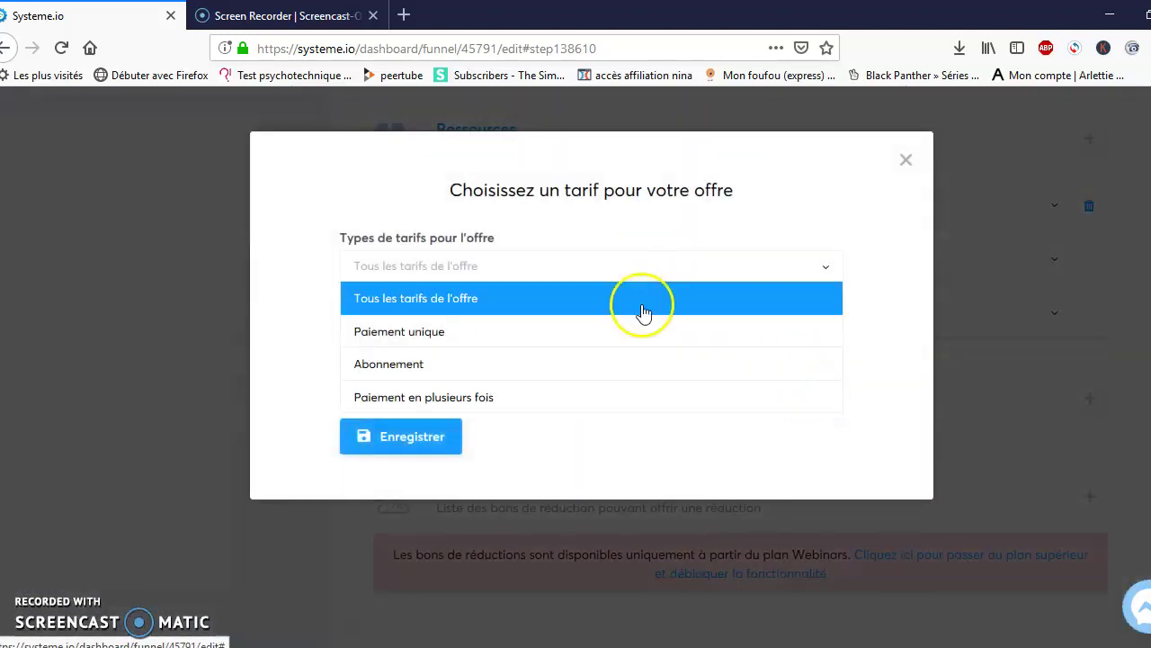
pyautogui.click(642, 358)
pyautogui.click(644, 339)
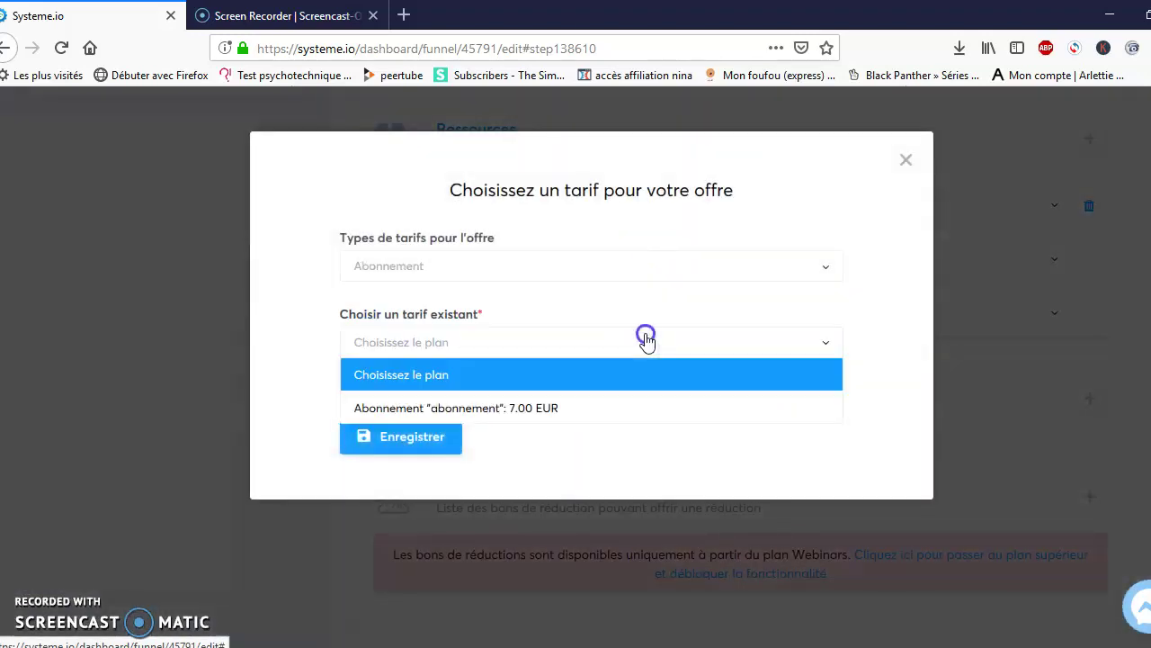
pyautogui.click(574, 409)
pyautogui.click(444, 569)
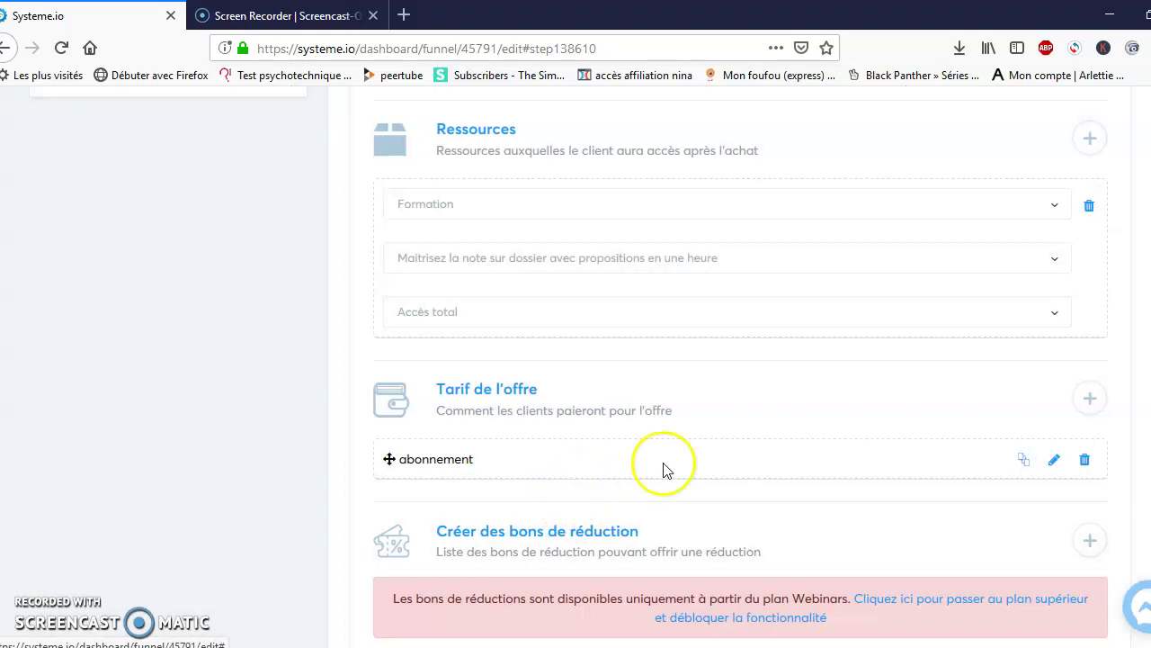
pyautogui.moveTo(693, 455)
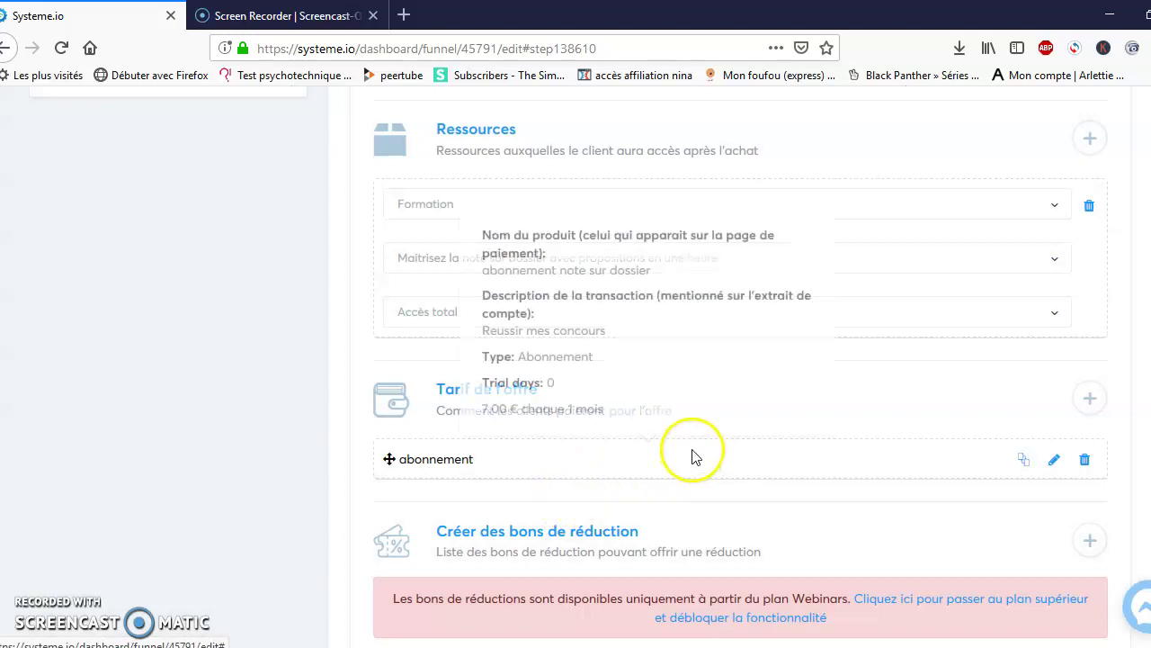
# Step: Save the Bon de commande step with its course resource and subscription price
pyautogui.scroll(-2, 933, 462)
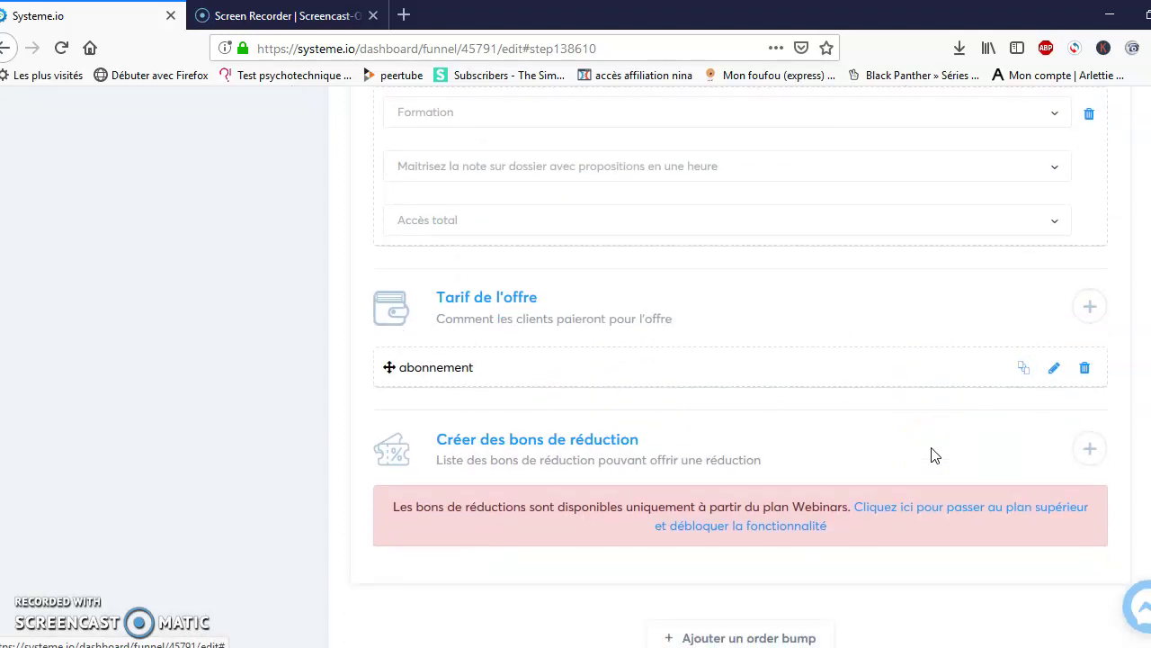
pyautogui.scroll(4, 932, 455)
pyautogui.scroll(-5, 931, 449)
pyautogui.scroll(2, 932, 454)
pyautogui.scroll(6, 932, 455)
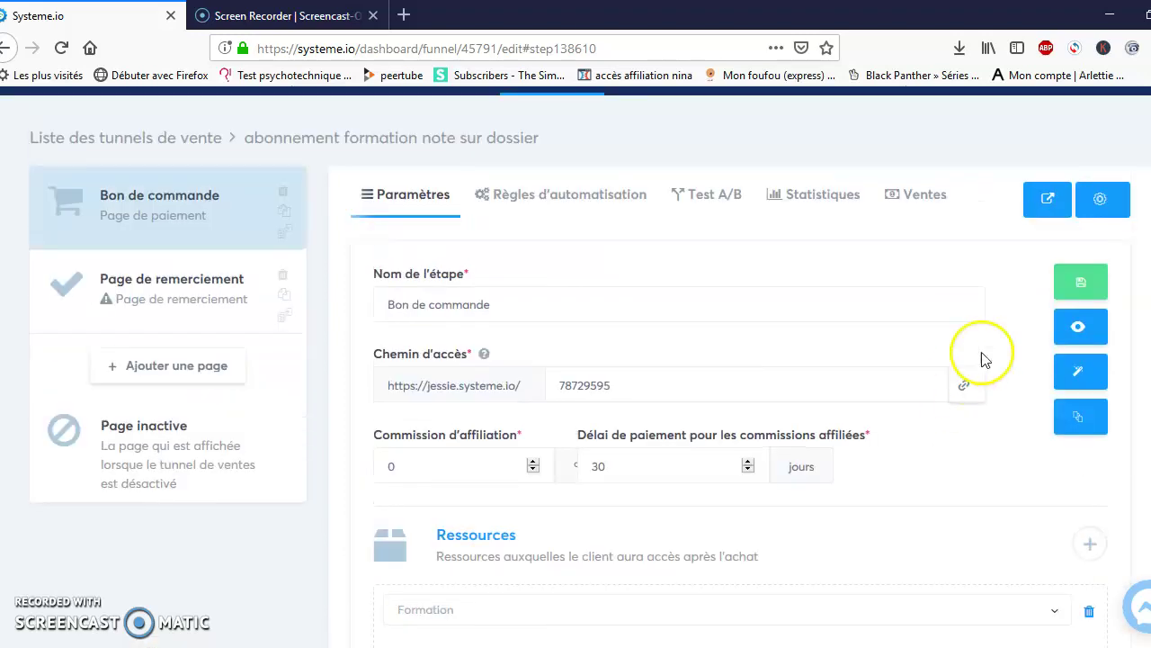
pyautogui.click(1074, 286)
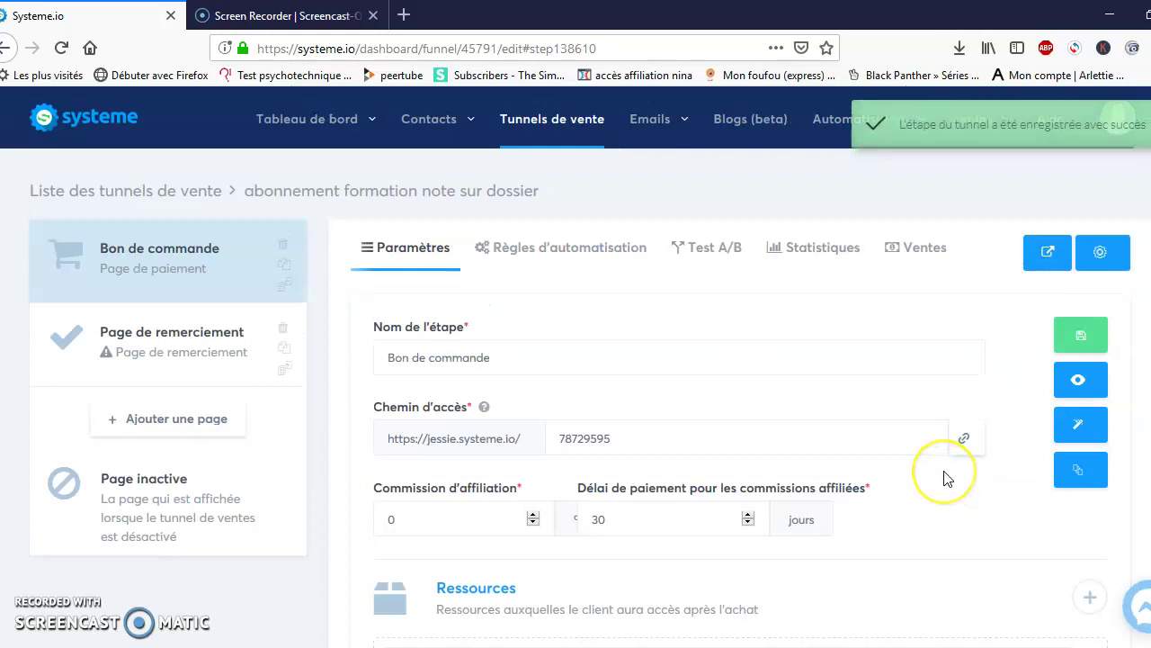
# Step: View the live order form page down to the payment and order sections, and close it
pyautogui.scroll(-2, 946, 477)
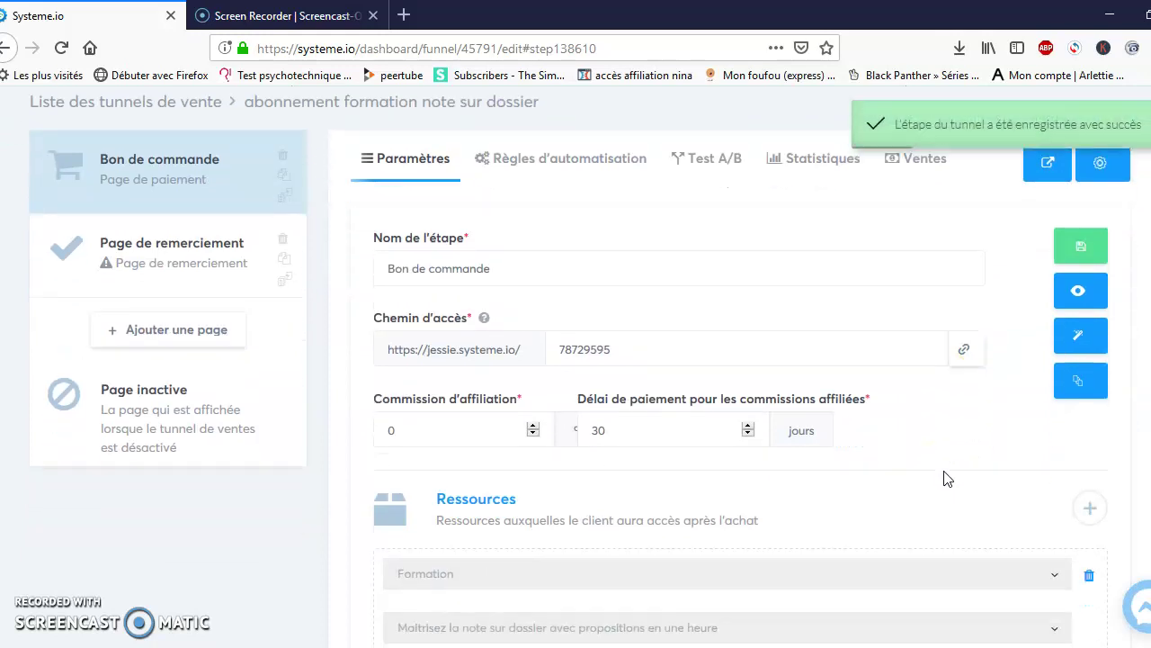
pyautogui.click(1080, 291)
pyautogui.click(1080, 290)
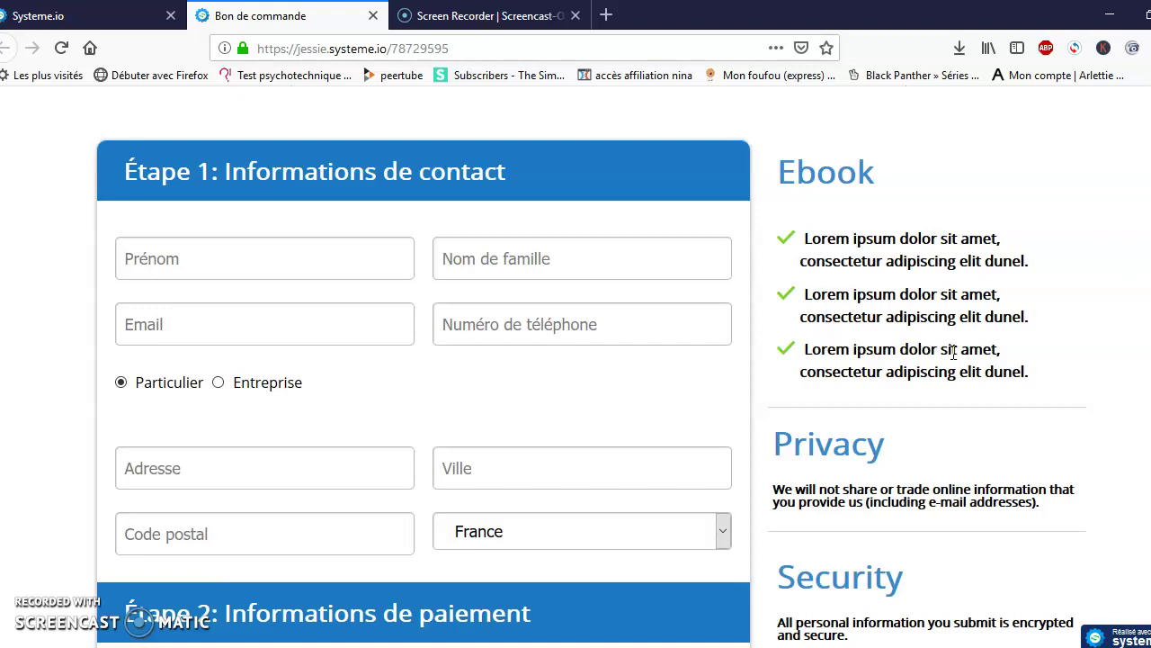
pyautogui.scroll(-6, 953, 351)
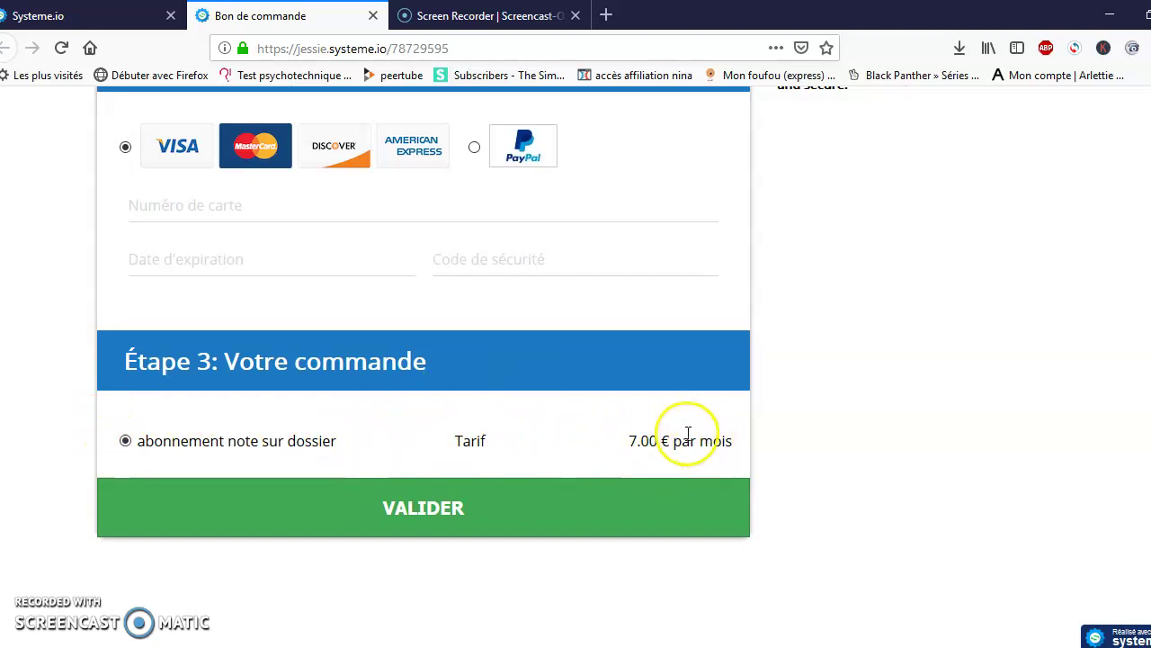
pyautogui.click(373, 17)
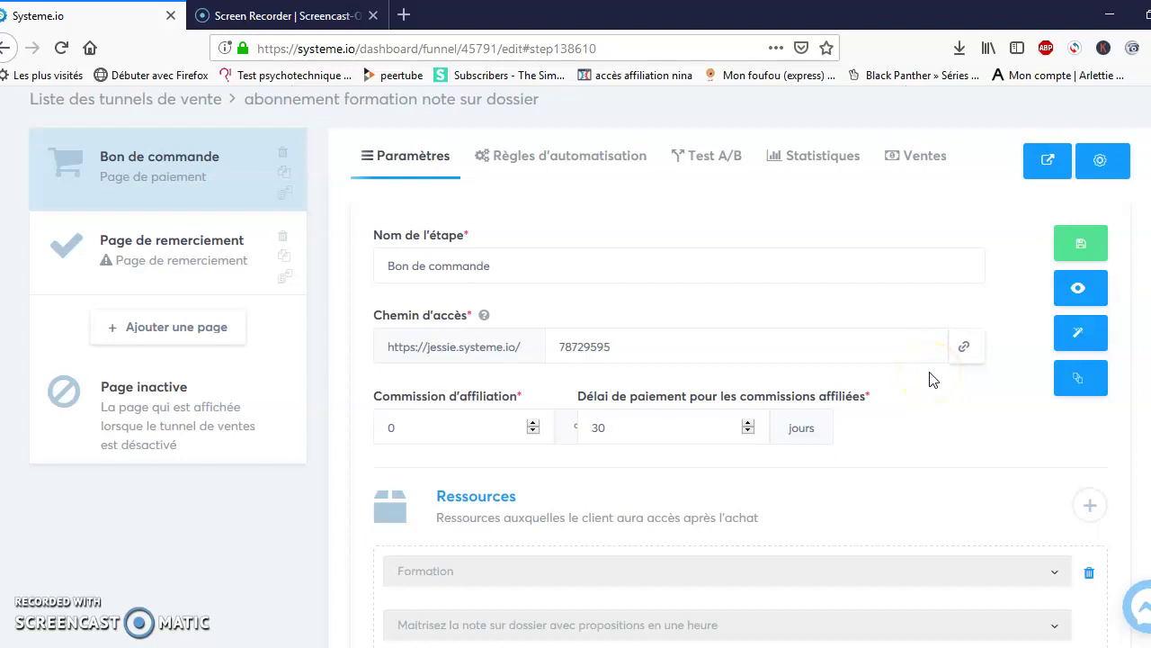
# Step: Set the order form's access path to "tunnel-vente-note-sur-dossier" and save the step
pyautogui.click(966, 348)
pyautogui.moveTo(645, 349); pyautogui.dragTo(558, 346)
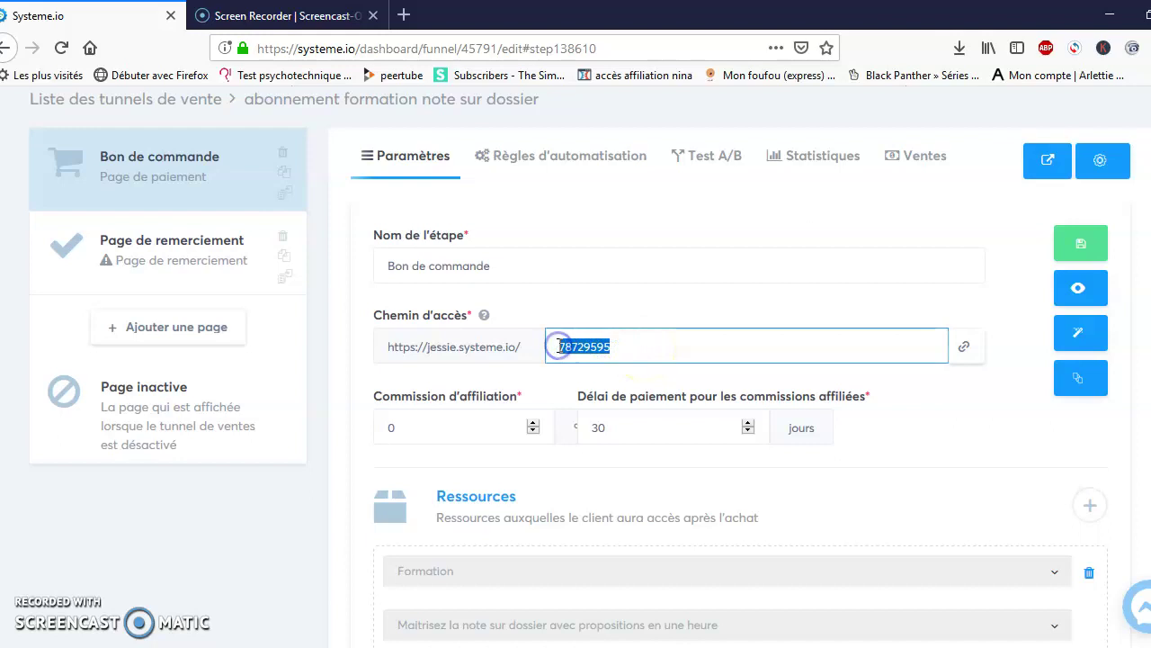
pyautogui.press('BackSpace')
pyautogui.write('tunnel-vente-note-sur-dossier')
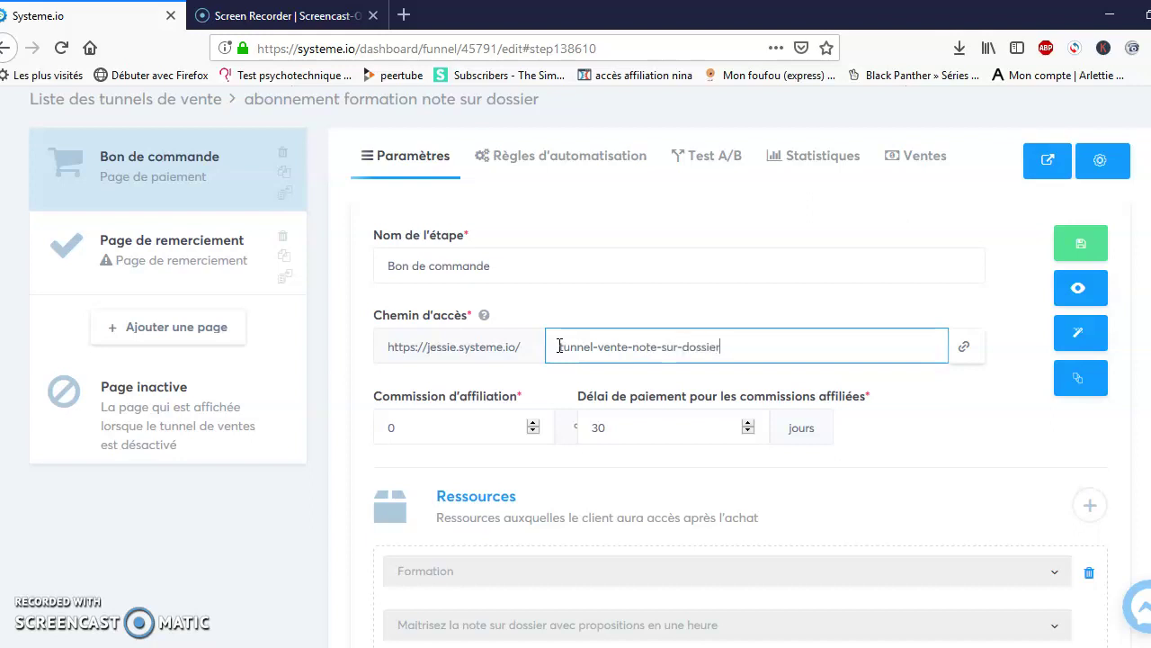
pyautogui.click(1099, 243)
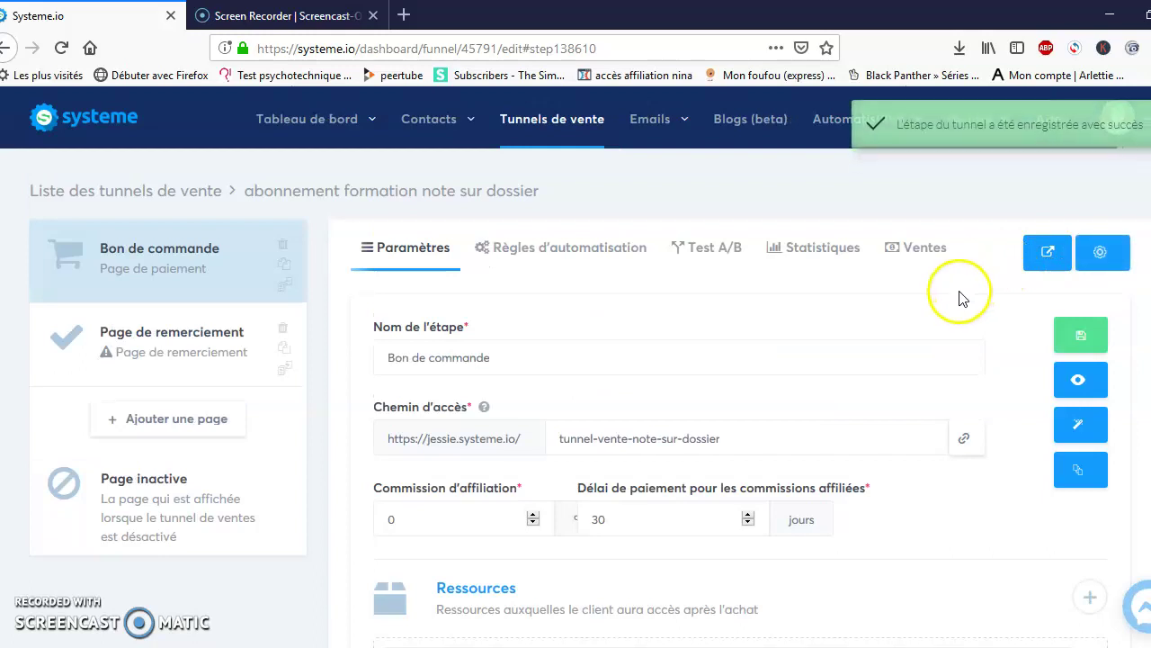
# Step: Open the order form in the page editor and replace the "Ebook" heading with "le contenu de la formation"
pyautogui.click(1075, 425)
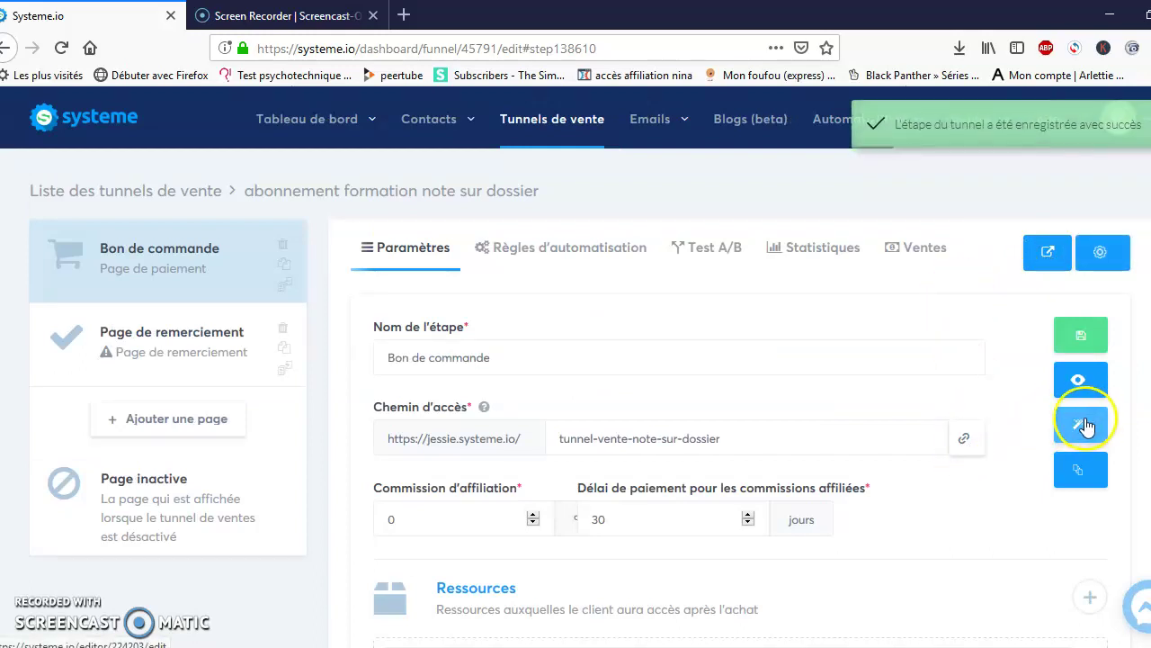
pyautogui.click(1082, 425)
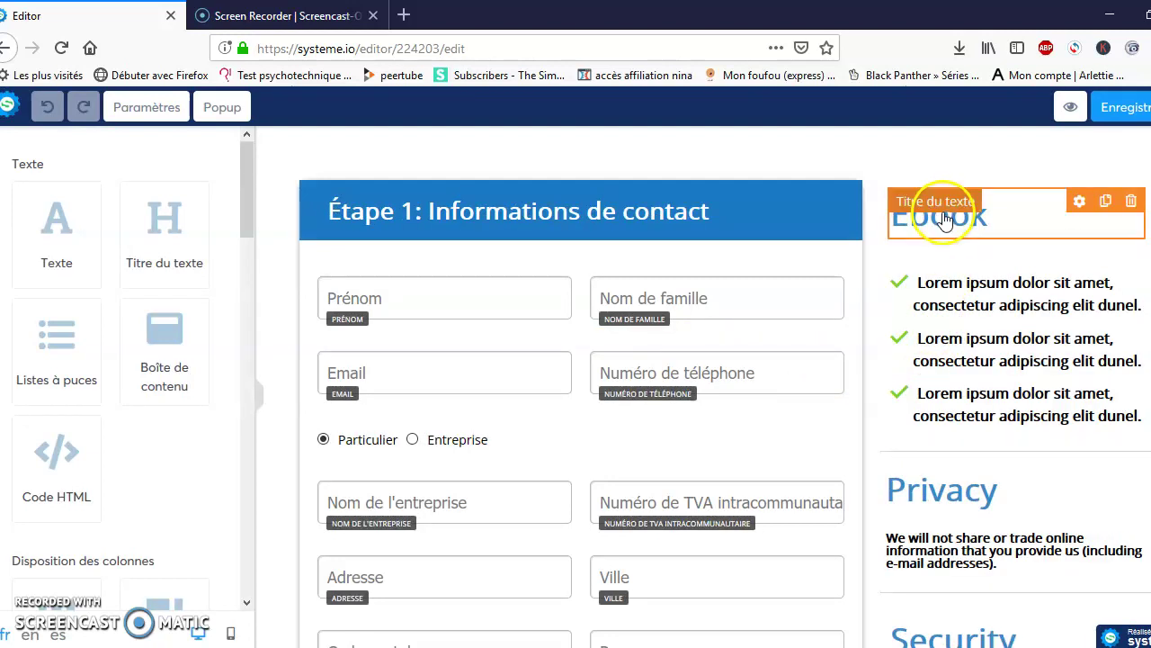
pyautogui.click(985, 207)
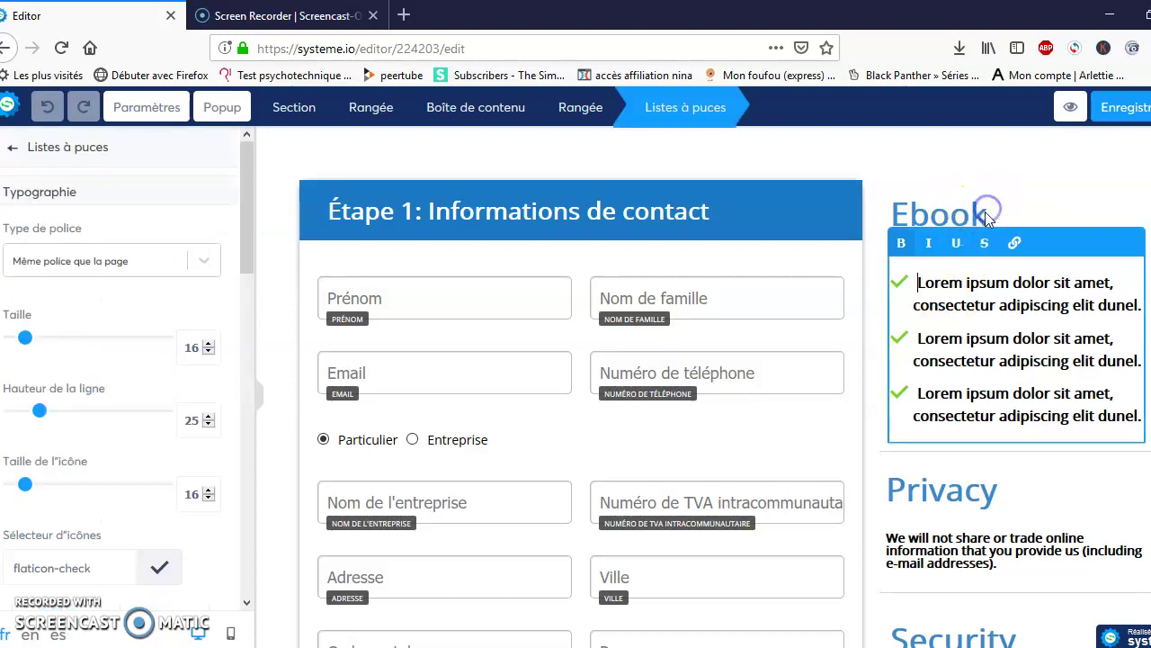
pyautogui.click(984, 219)
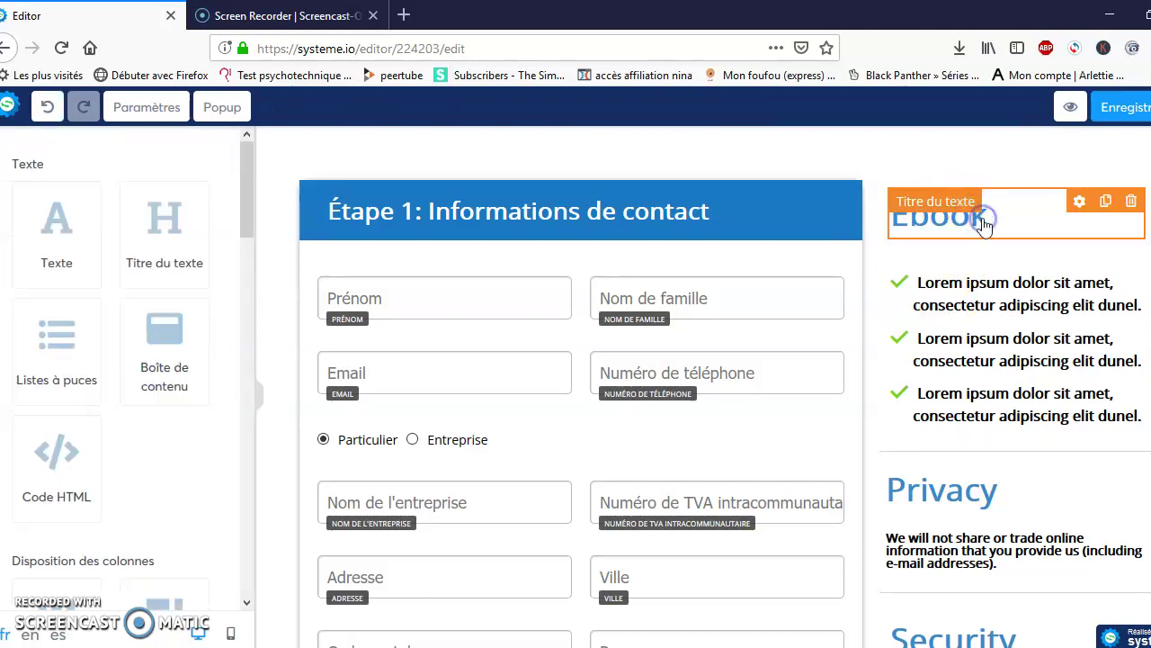
pyautogui.click(984, 222)
pyautogui.moveTo(986, 217); pyautogui.dragTo(887, 214)
pyautogui.press('BackSpace')
pyautogui.write('le contenu')
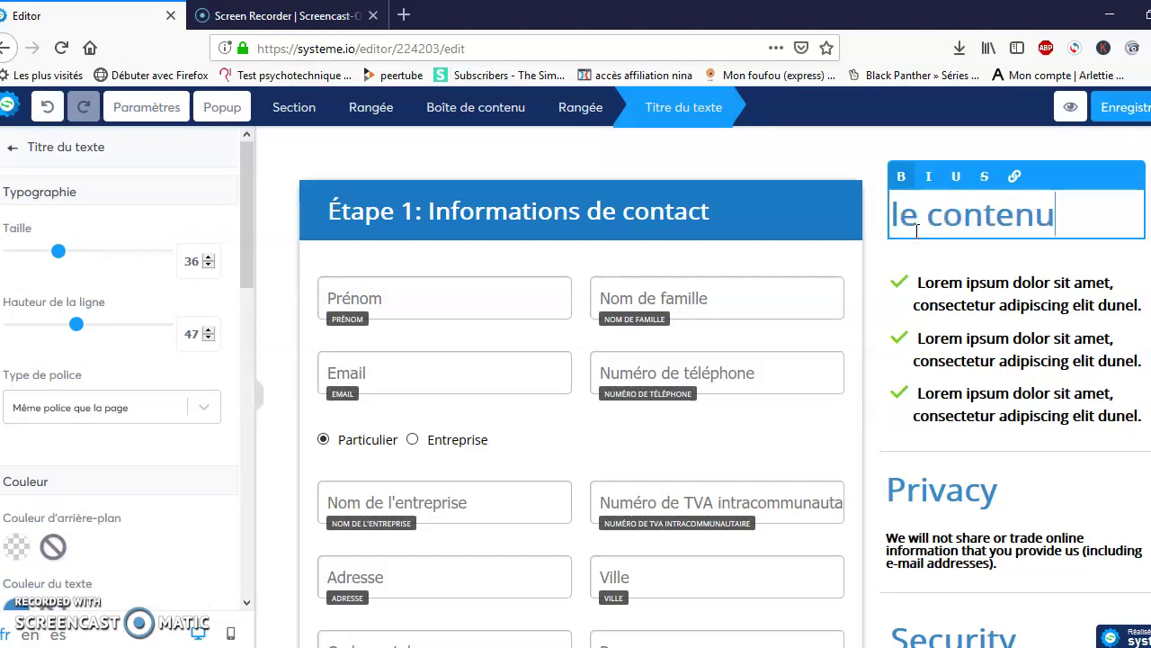
pyautogui.write(' de la for')
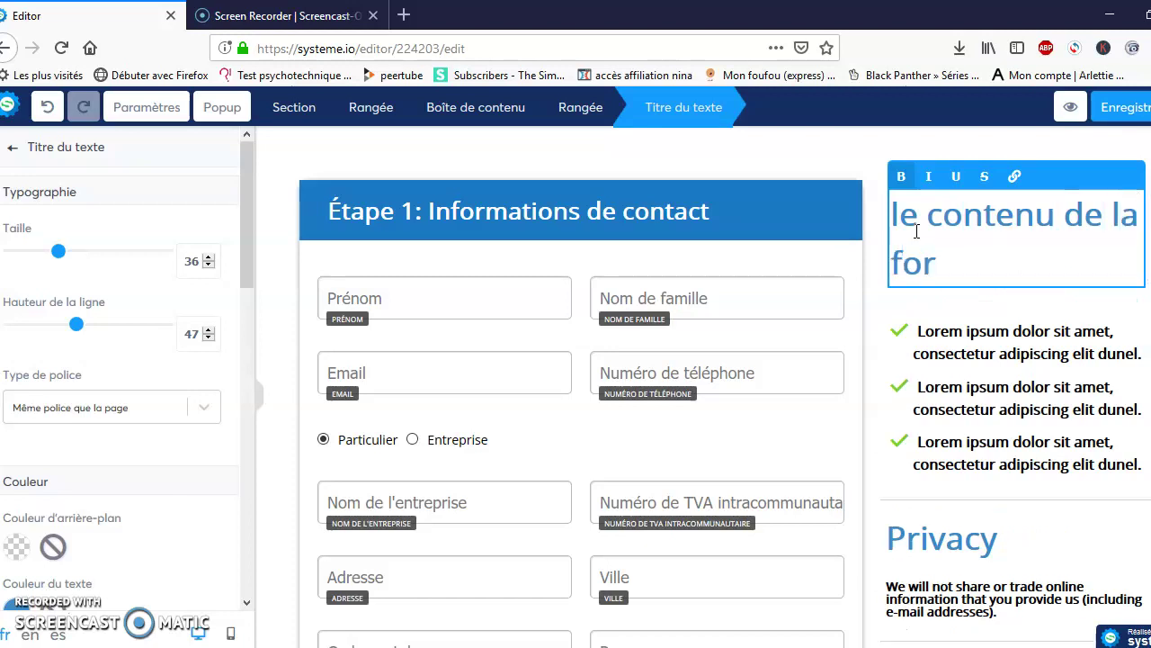
pyautogui.write('mation')
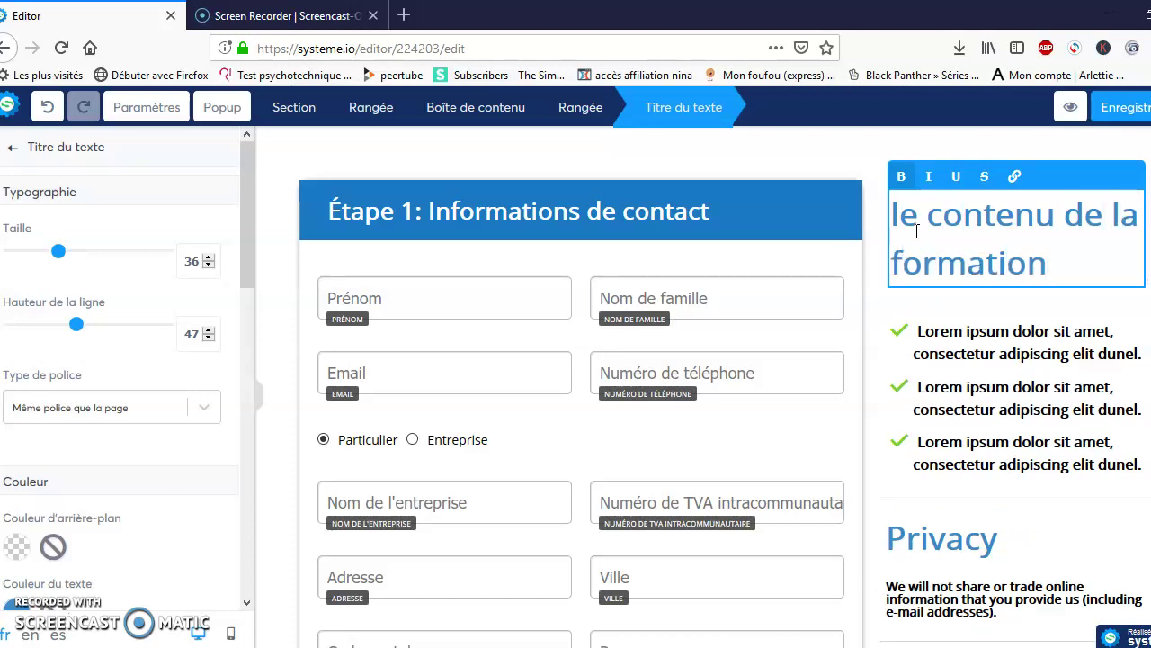
# Step: Replace the first placeholder bullet under the course content heading with "10 vidéos"
pyautogui.click(1111, 363)
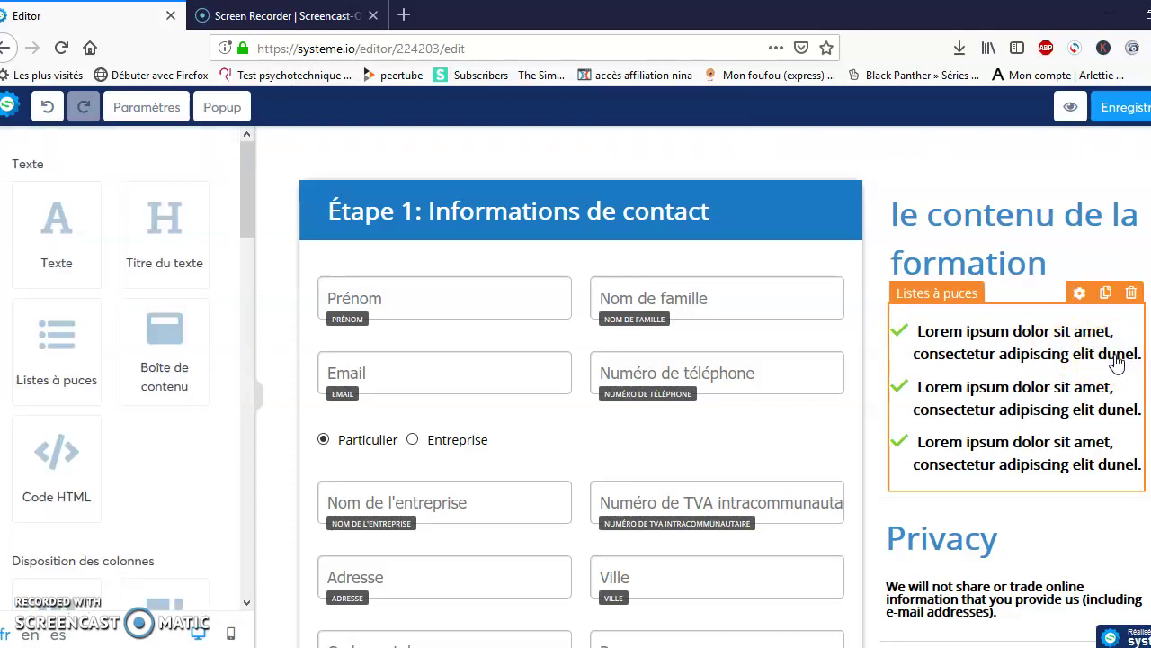
pyautogui.click(1116, 362)
pyautogui.moveTo(1141, 355); pyautogui.dragTo(919, 331)
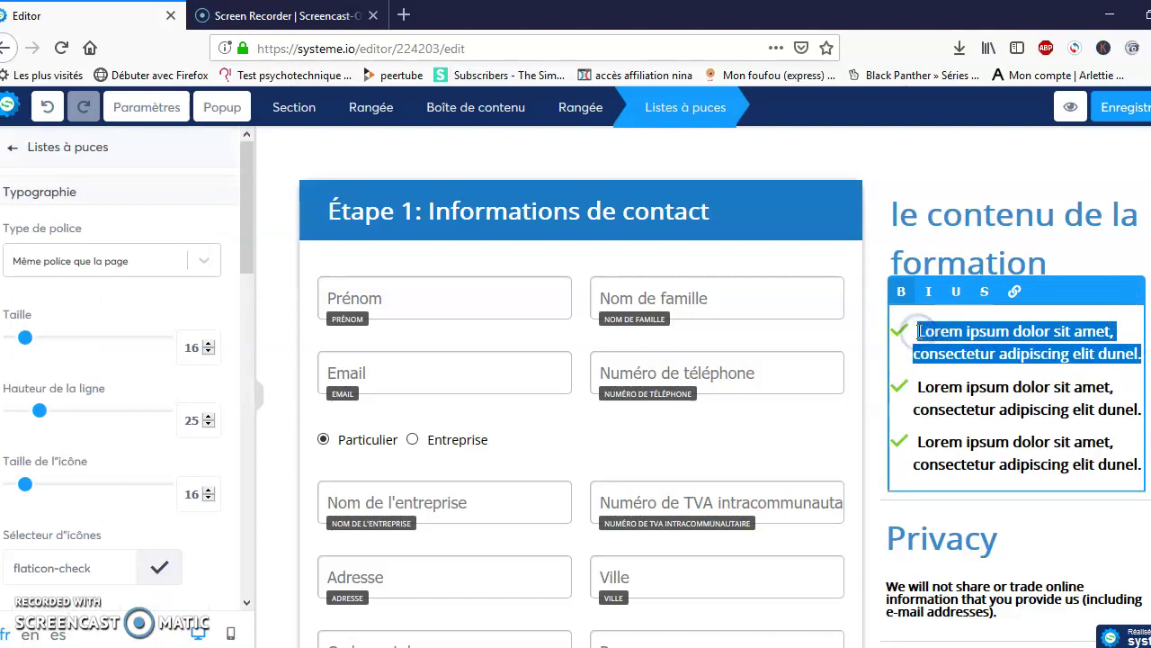
pyautogui.write('10 vidéos')
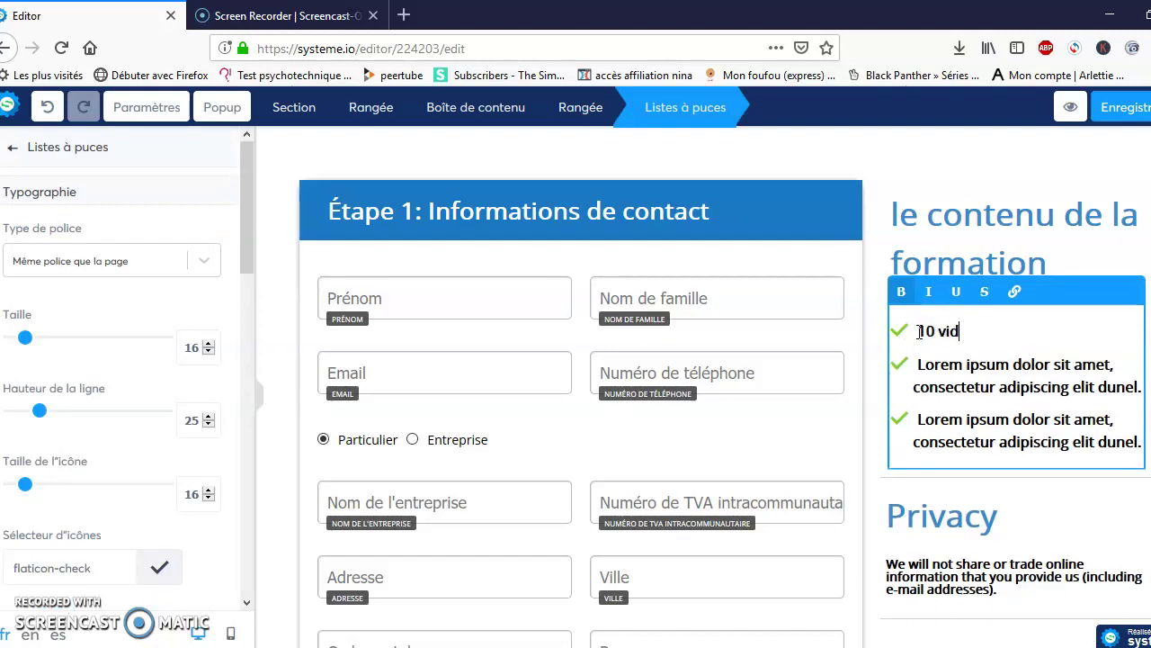
# Step: Replace the second placeholder bullet in the course content list with "10 pdf"
pyautogui.click(1139, 387)
pyautogui.press('BackSpace')
pyautogui.press('BackSpace')
pyautogui.press('BackSpace')
pyautogui.press('BackSpace')
pyautogui.press('BackSpace')
pyautogui.press('BackSpace')
pyautogui.press('BackSpace')
pyautogui.press('BackSpace')
pyautogui.press('BackSpace')
pyautogui.press('BackSpace')
pyautogui.press('BackSpace')
pyautogui.press('BackSpace')
pyautogui.press('BackSpace')
pyautogui.press('BackSpace')
pyautogui.press('BackSpace')
pyautogui.press('BackSpace')
pyautogui.press('BackSpace')
pyautogui.press('BackSpace')
pyautogui.press('BackSpace')
pyautogui.press('BackSpace')
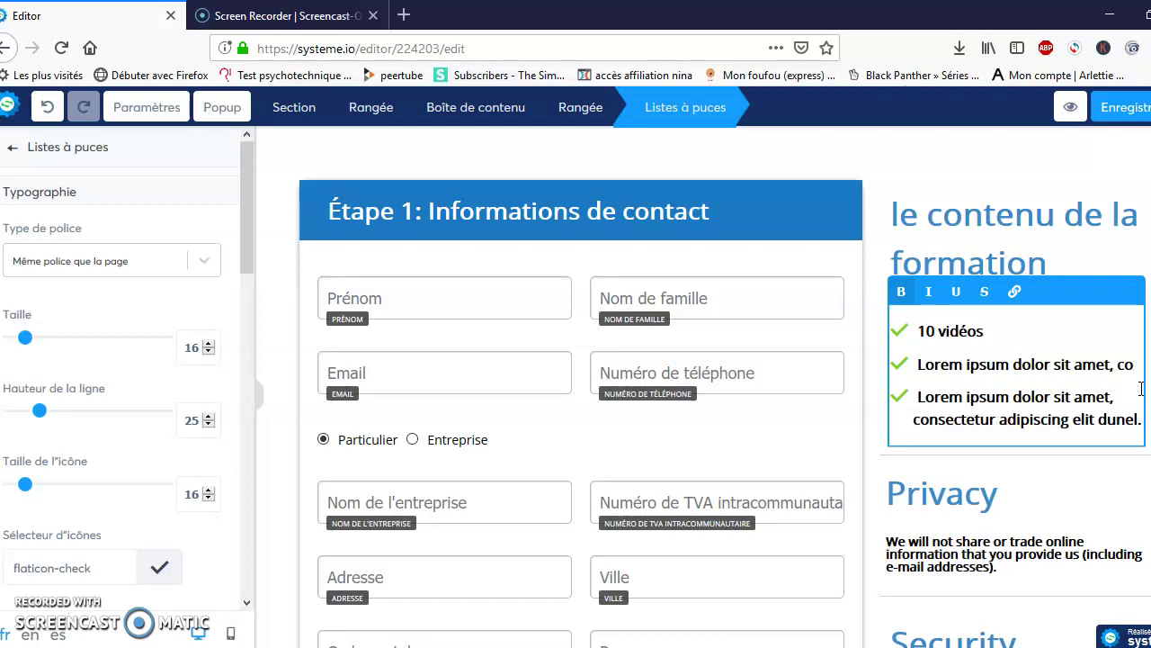
pyautogui.press('BackSpace')
pyautogui.press('BackSpace')
pyautogui.press('BackSpace')
pyautogui.press('BackSpace')
pyautogui.press('BackSpace')
pyautogui.press('BackSpace')
pyautogui.press('BackSpace')
pyautogui.press('BackSpace')
pyautogui.press('BackSpace')
pyautogui.press('BackSpace')
pyautogui.press('BackSpace')
pyautogui.press('BackSpace')
pyautogui.press('BackSpace')
pyautogui.press('BackSpace')
pyautogui.press('BackSpace')
pyautogui.press('BackSpace')
pyautogui.press('BackSpace')
pyautogui.press('BackSpace')
pyautogui.press('BackSpace')
pyautogui.press('BackSpace')
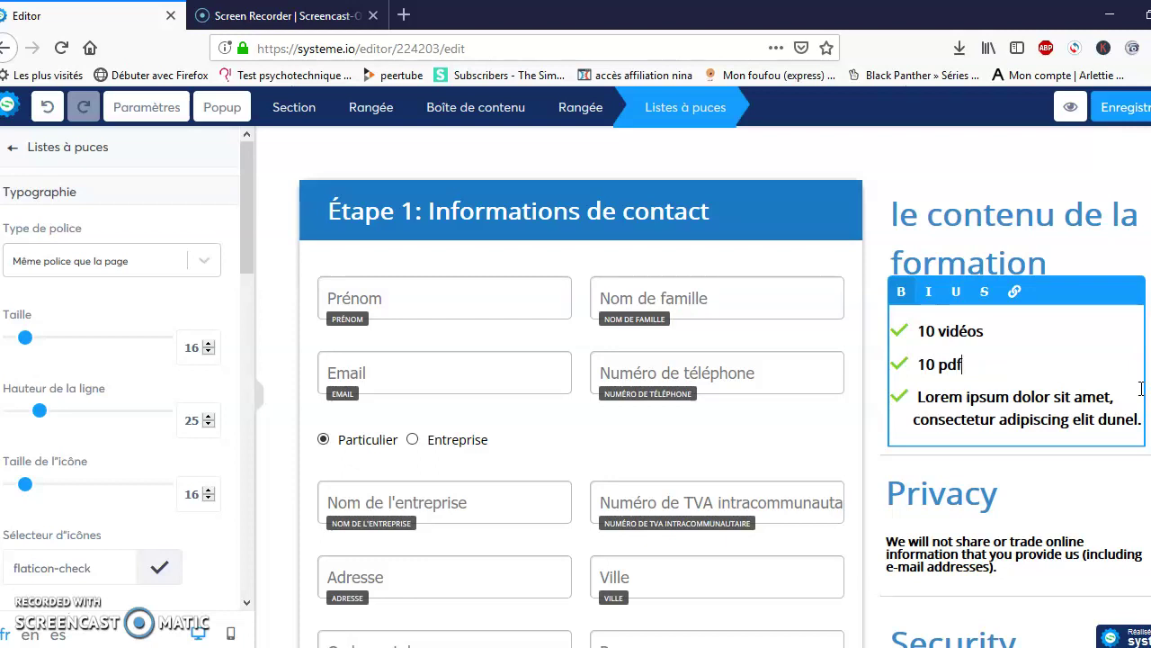
# Step: Save the edited order form page, preview it to check the new heading and bullets, and close the preview
pyautogui.click(1132, 108)
pyautogui.click(1070, 113)
pyautogui.click(1020, 224)
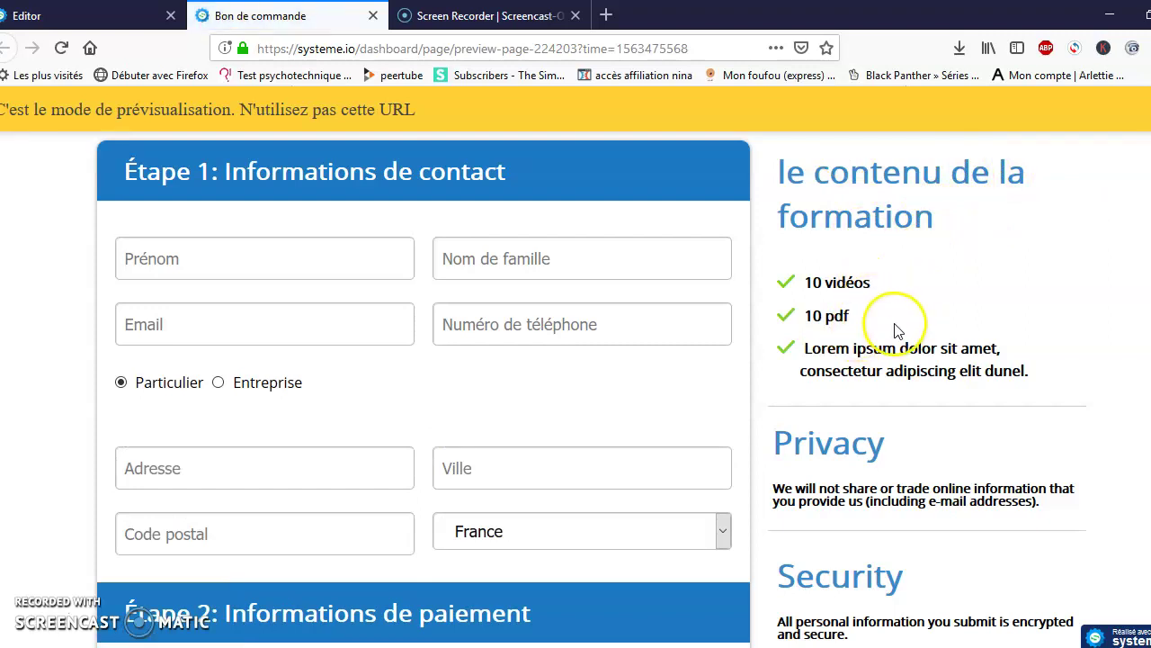
pyautogui.click(374, 15)
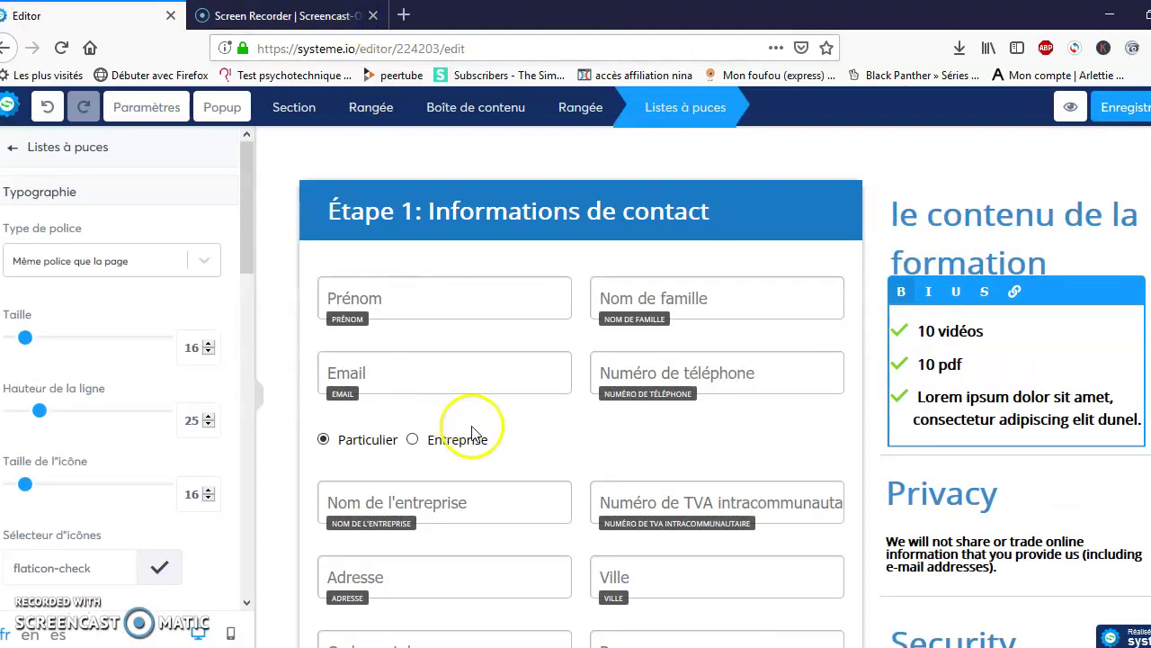